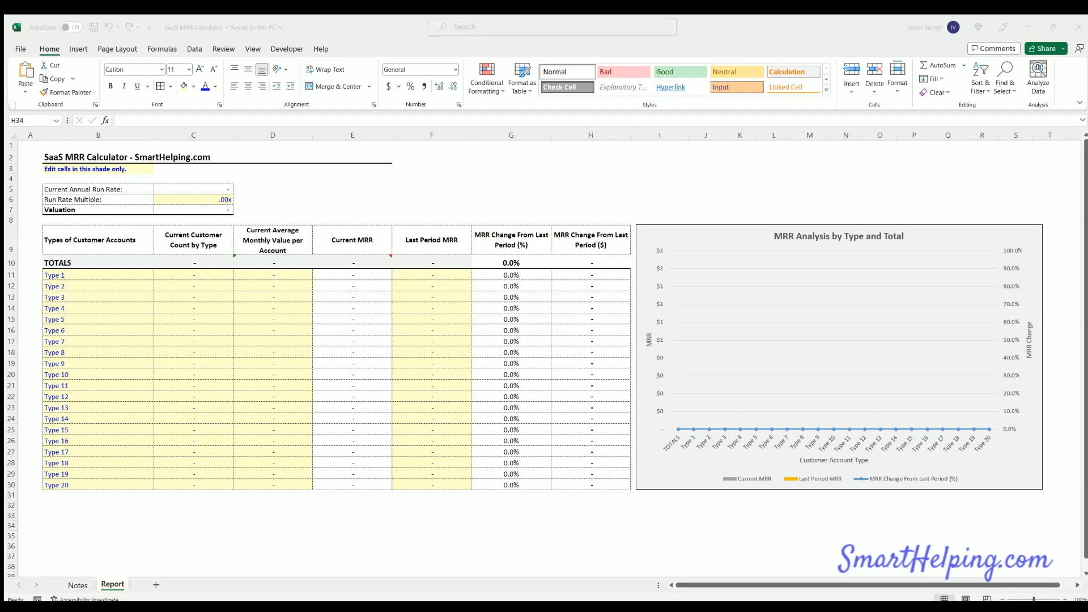
# Switch to the Opera browser and open the SaaS category of financial models on the SmartHelping site.
pyautogui.hotkey('alt', 'Tab')
pyautogui.hotkey('ctrl', 'l')
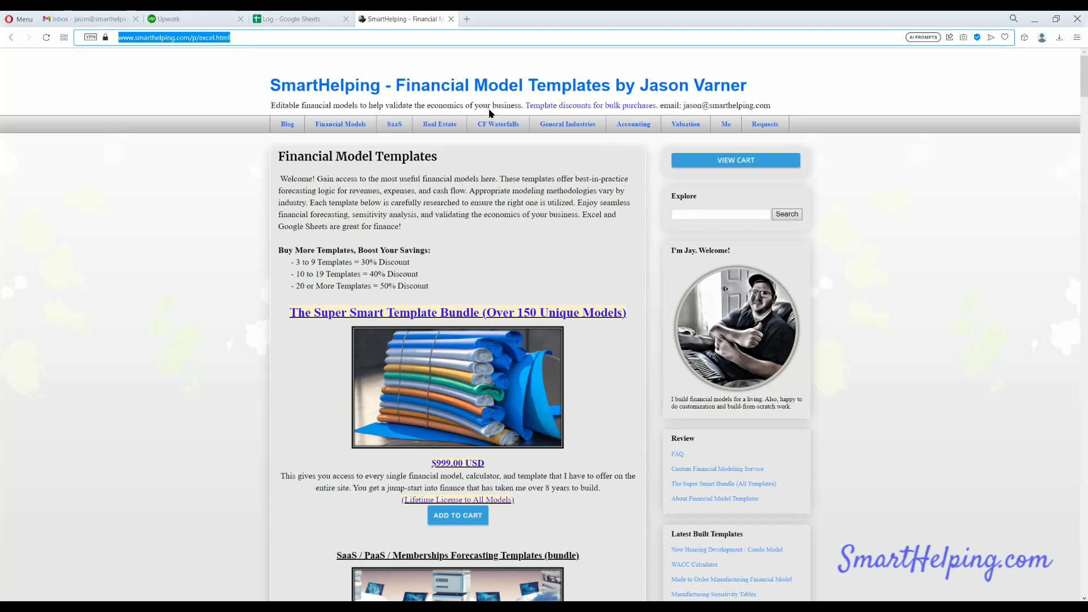
pyautogui.click(396, 128)
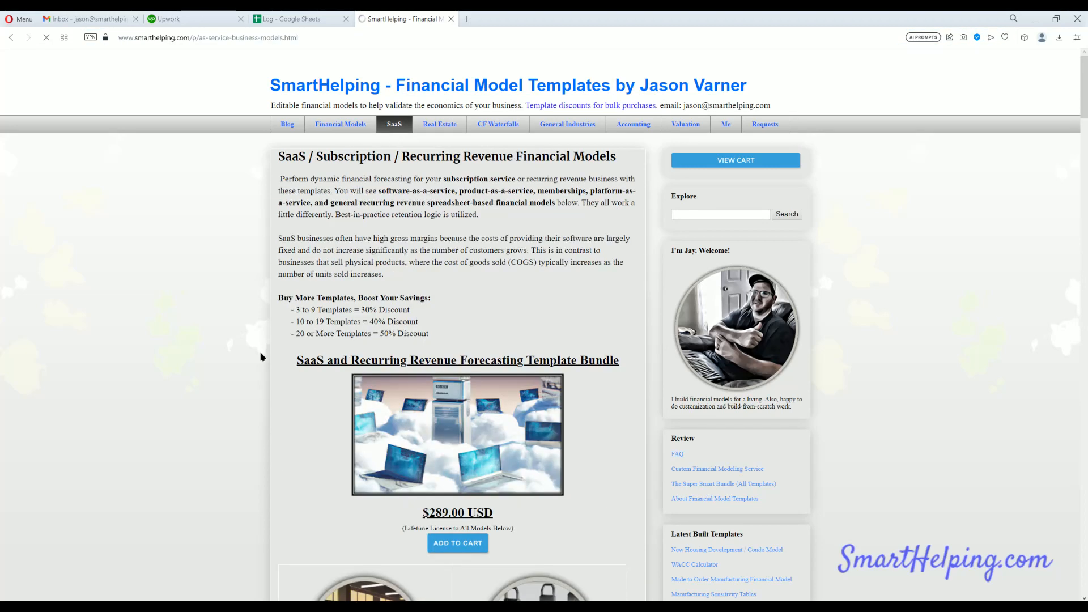
# Examine the SaaS and Recurring Revenue Forecasting Template Bundle and the individual models listed beneath it.
pyautogui.scroll(-3, 280, 363)
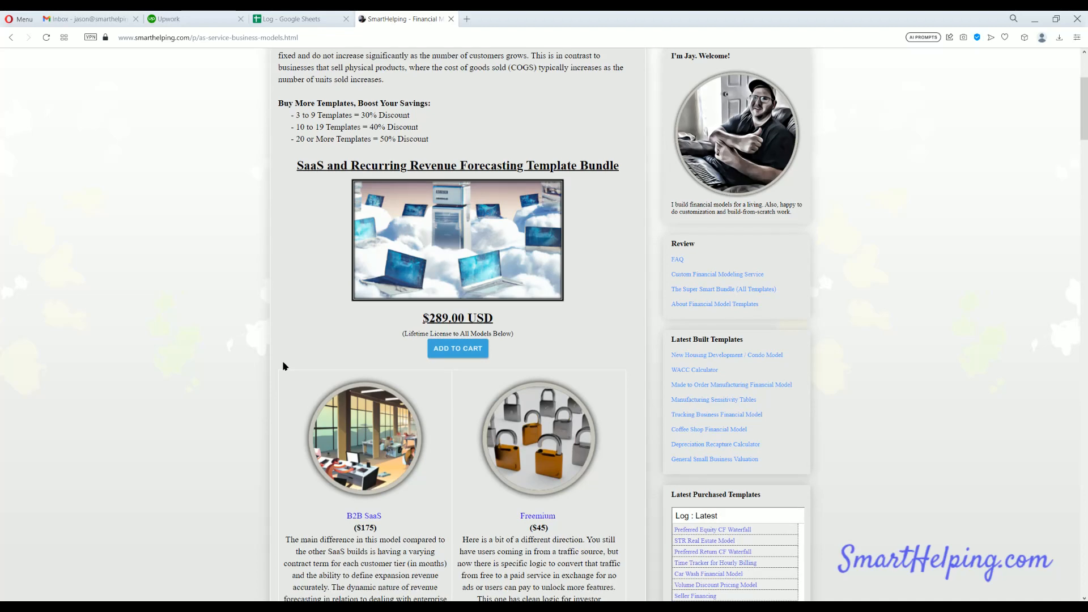
pyautogui.scroll(-3, 283, 366)
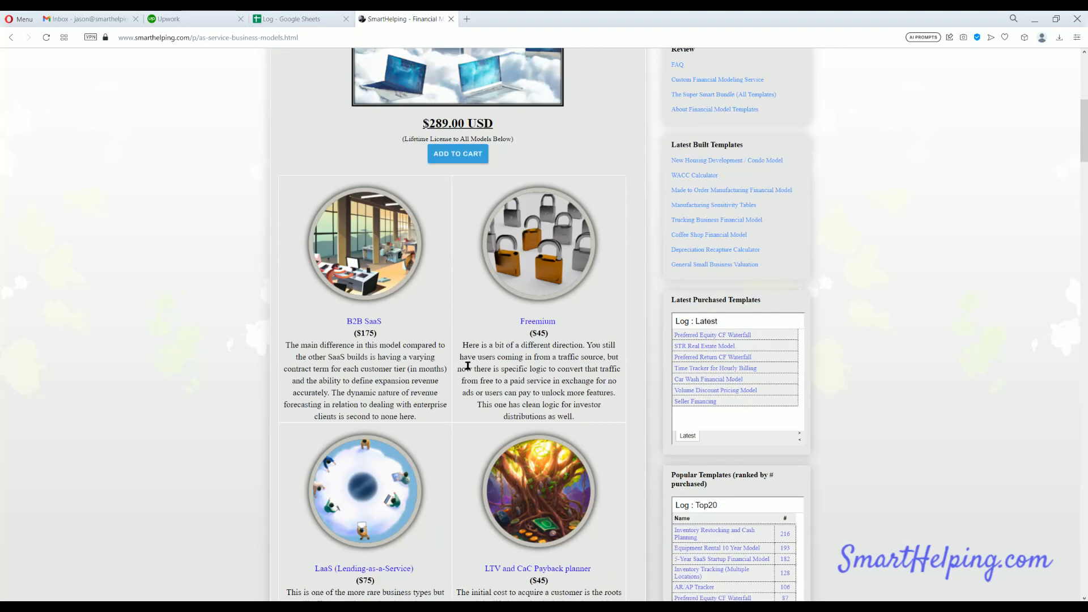
pyautogui.scroll(3, 377, 306)
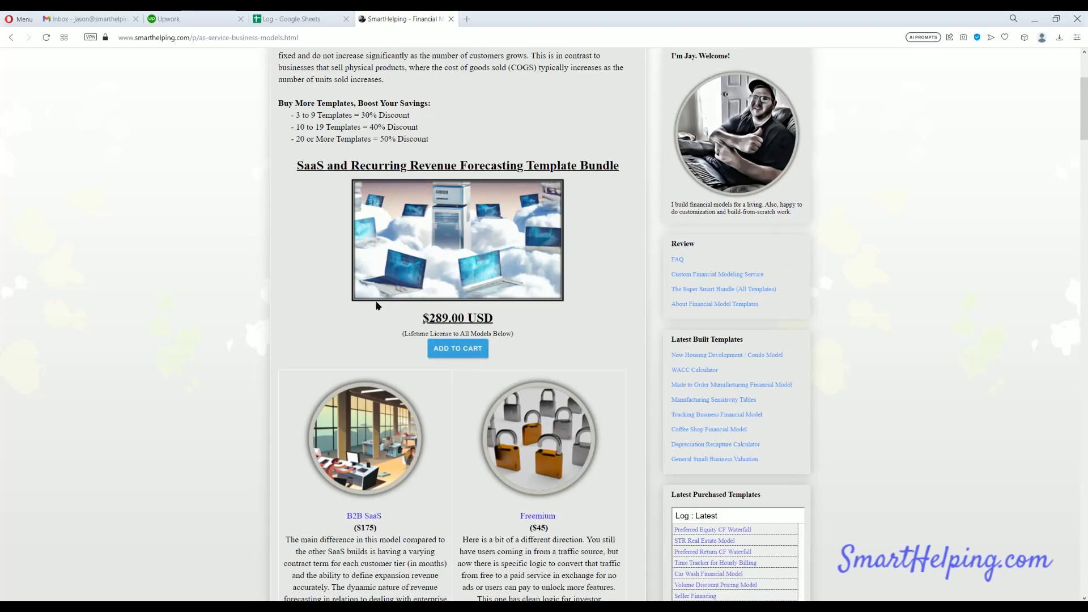
pyautogui.scroll(-3, 377, 306)
pyautogui.scroll(-6, 481, 317)
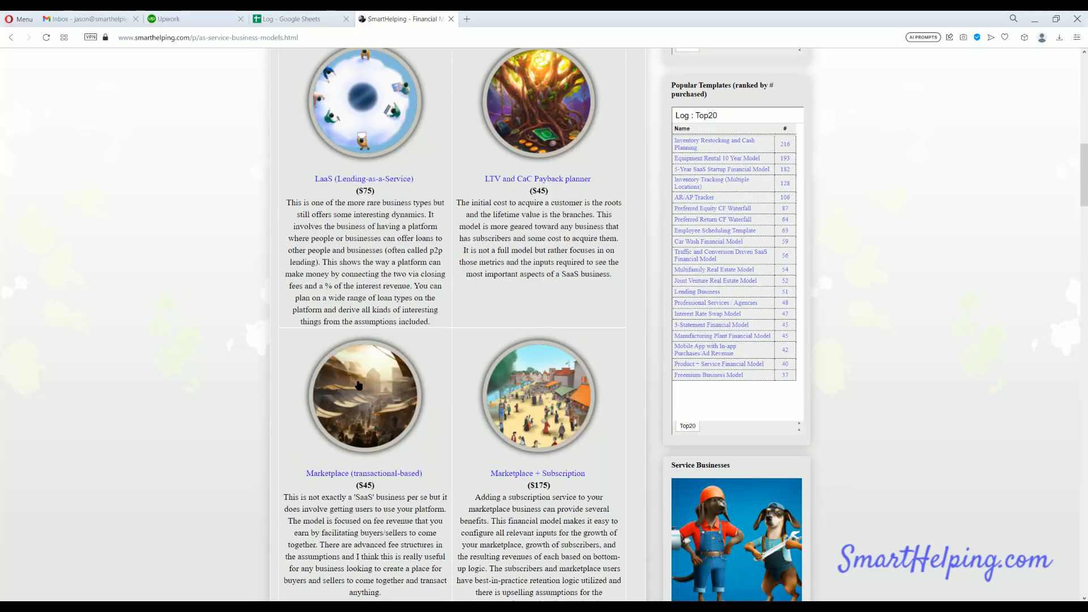
pyautogui.scroll(-18, 361, 381)
pyautogui.scroll(-3, 363, 382)
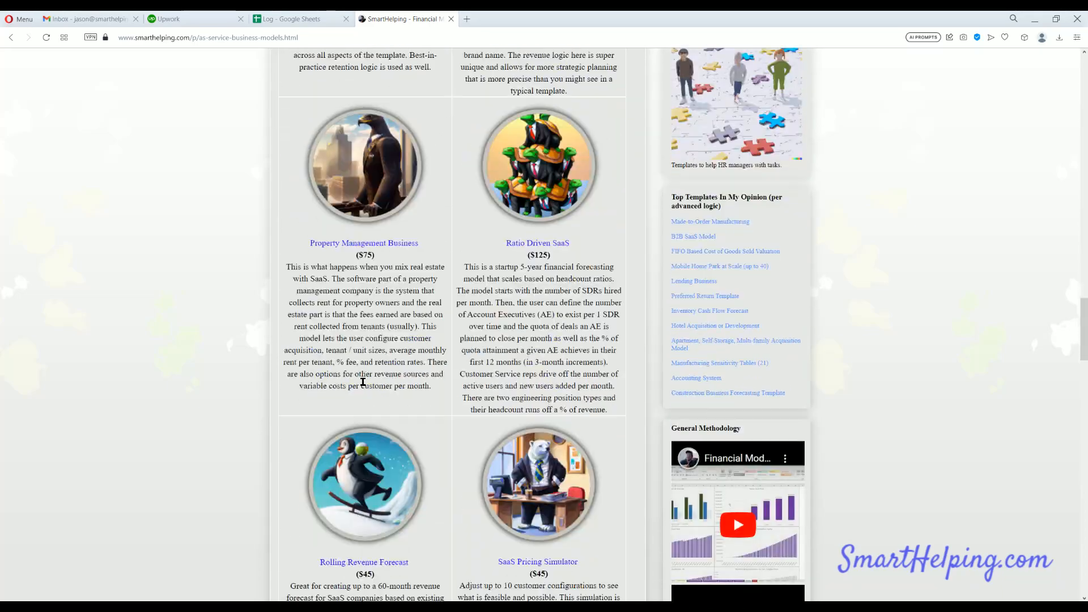
pyautogui.scroll(15, 363, 381)
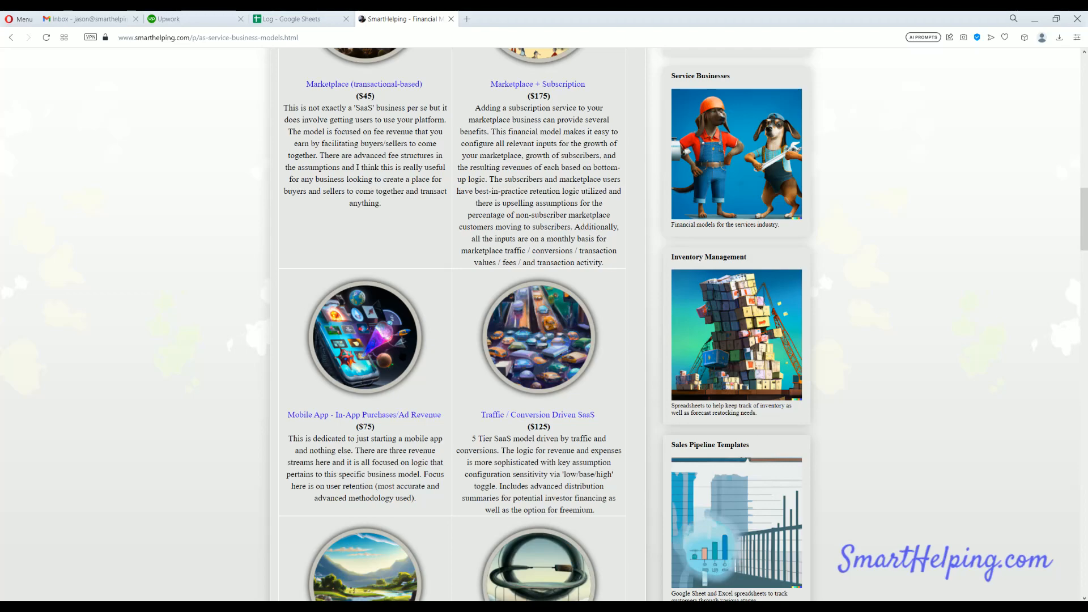
pyautogui.scroll(12, 406, 353)
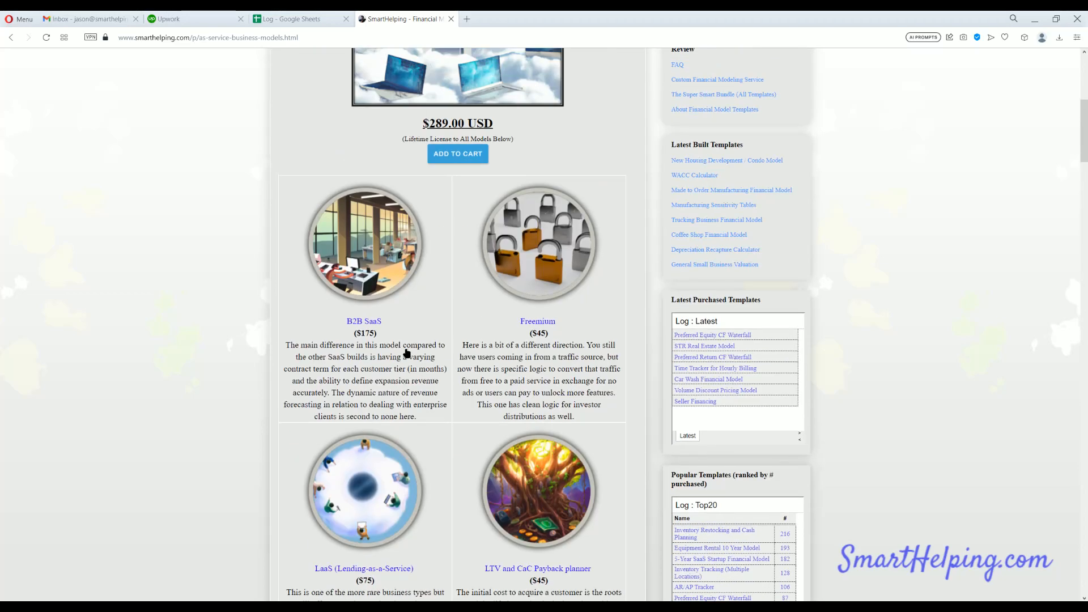
pyautogui.scroll(3, 407, 354)
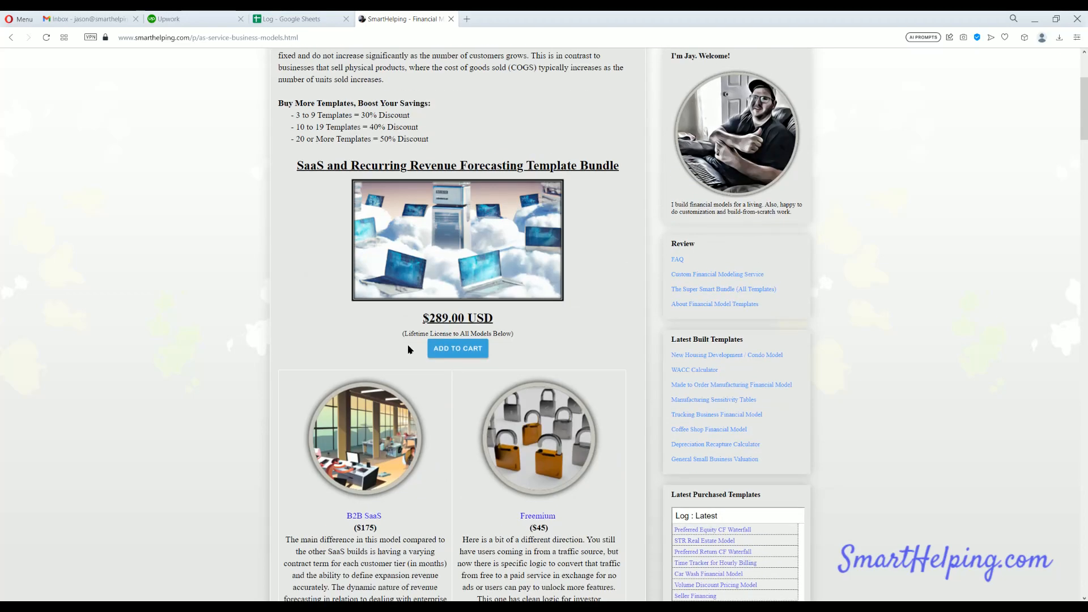
pyautogui.scroll(-3, 408, 330)
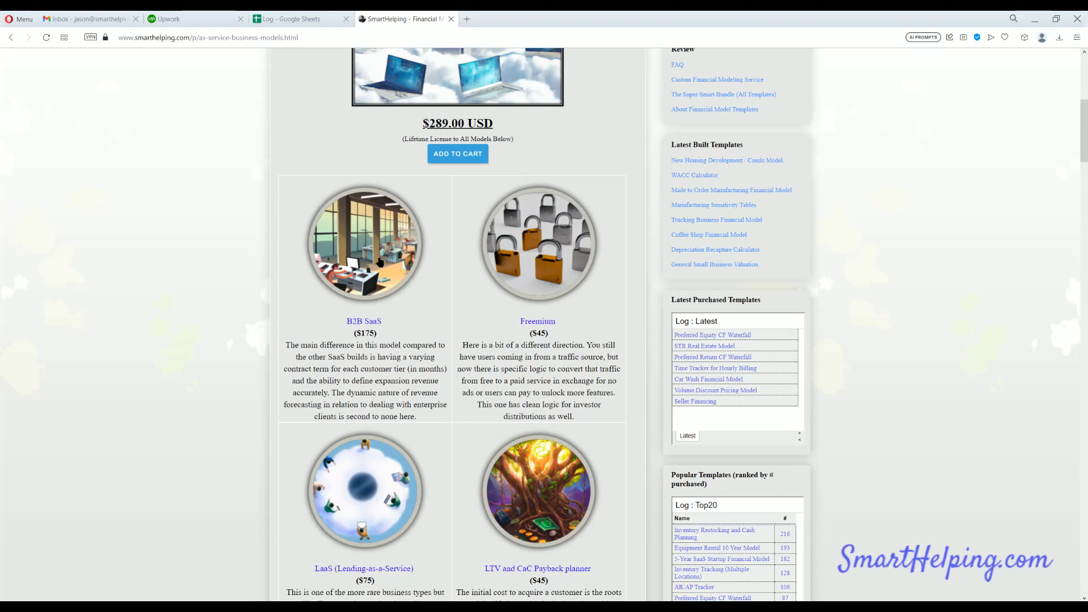
pyautogui.scroll(-3, 380, 262)
pyautogui.scroll(9, 380, 262)
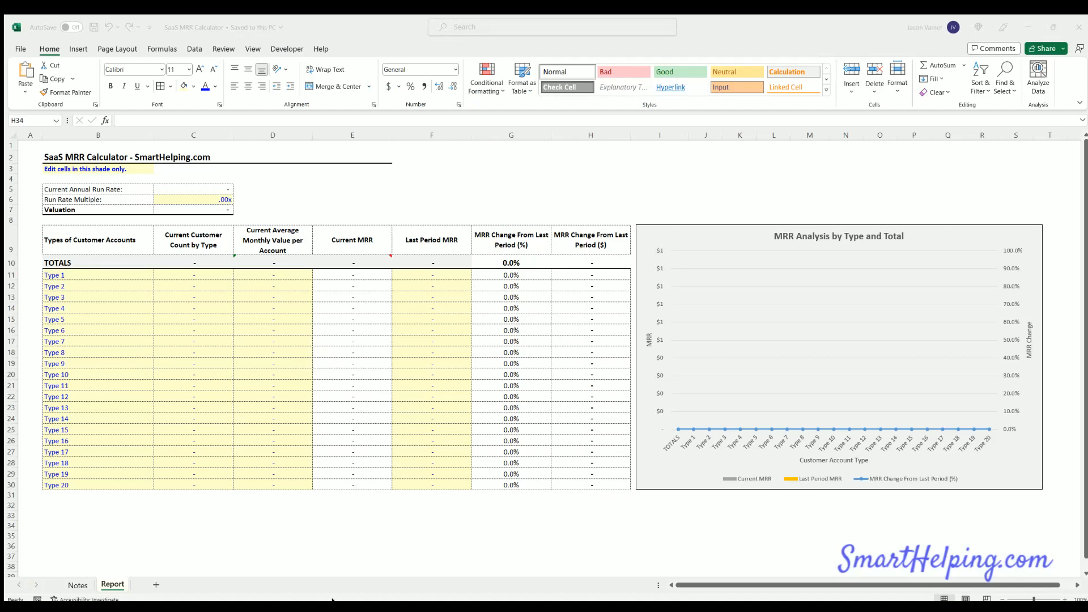
# Return to the SaaS MRR Calculator workbook in Excel and examine the customer type input cells and the totals row formulas in C10:H10.
pyautogui.click(262, 318)
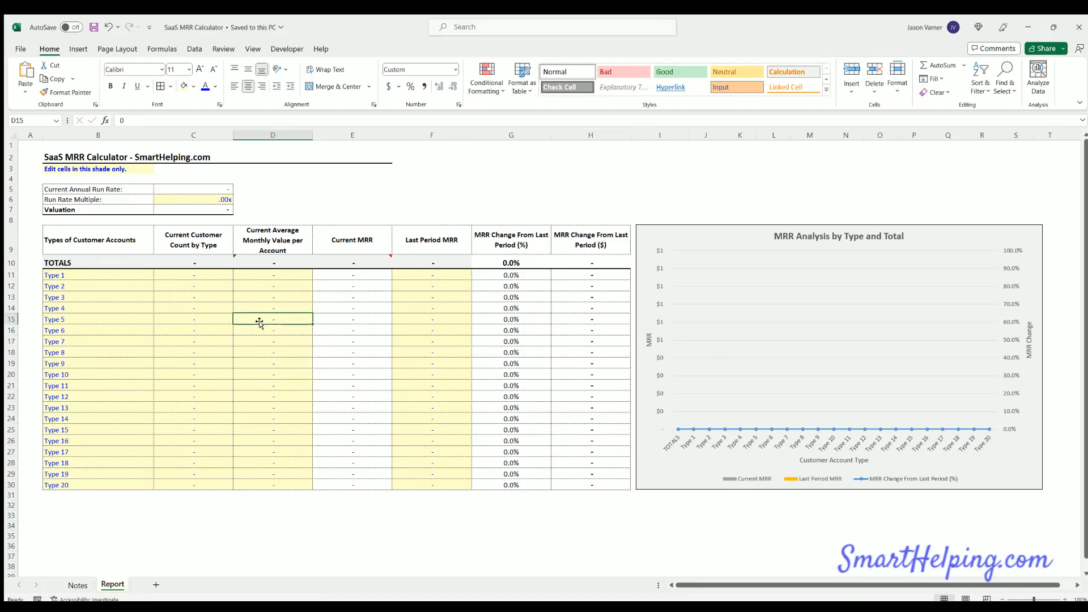
pyautogui.click(192, 273)
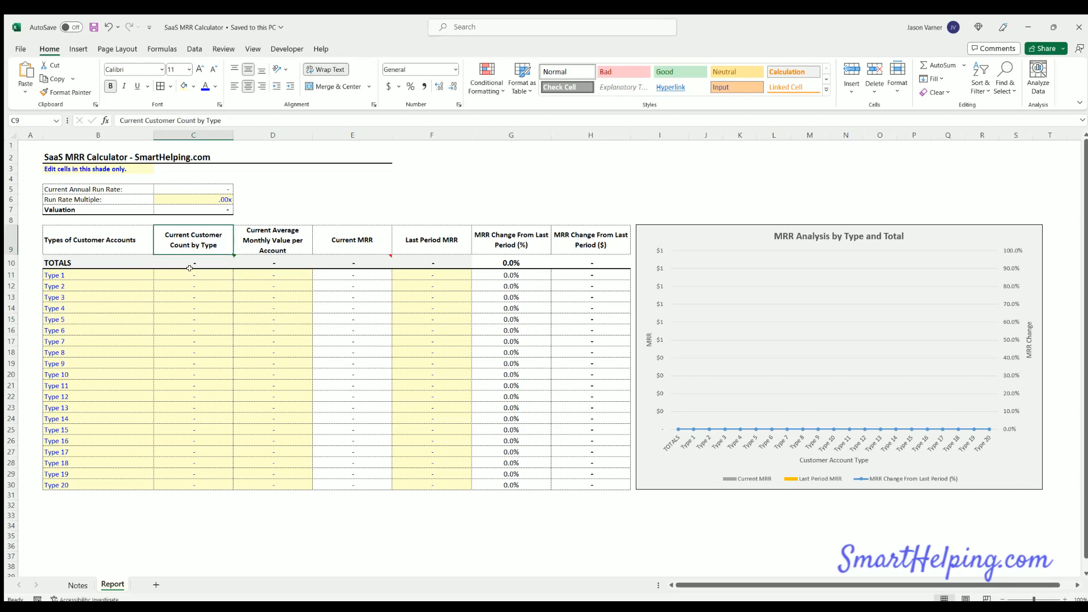
pyautogui.moveTo(63, 274); pyautogui.dragTo(85, 483)
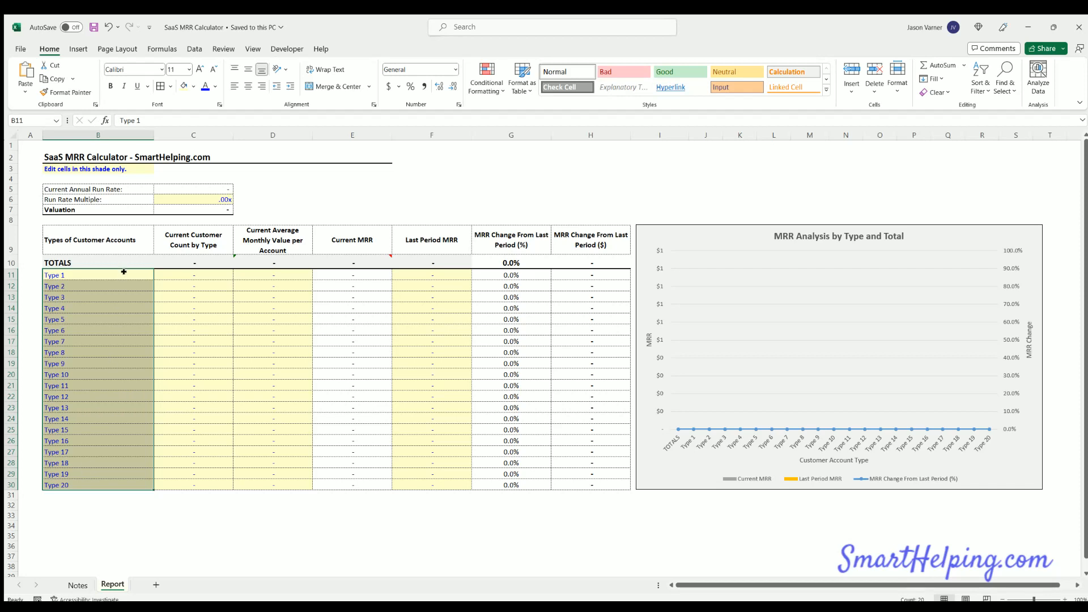
pyautogui.moveTo(123, 272); pyautogui.dragTo(121, 297)
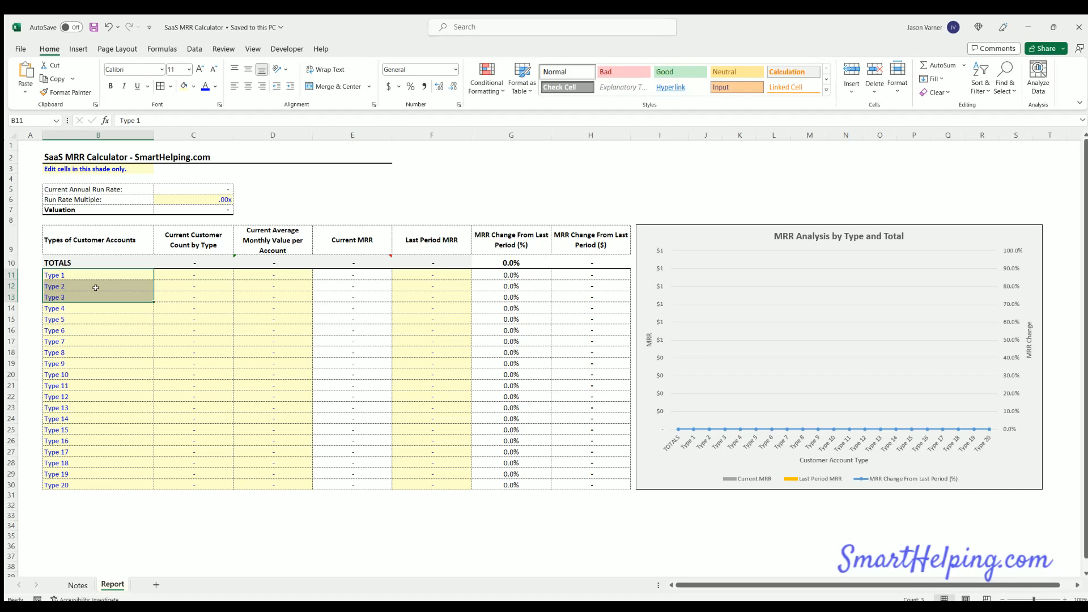
pyautogui.click(179, 273)
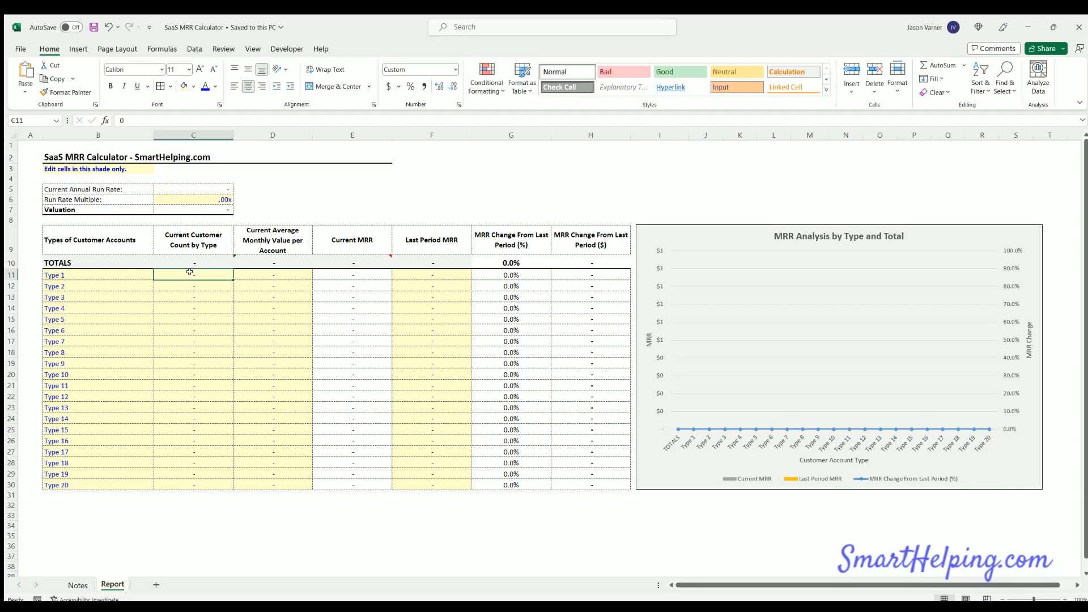
pyautogui.moveTo(135, 274); pyautogui.dragTo(602, 547)
pyautogui.click(184, 254)
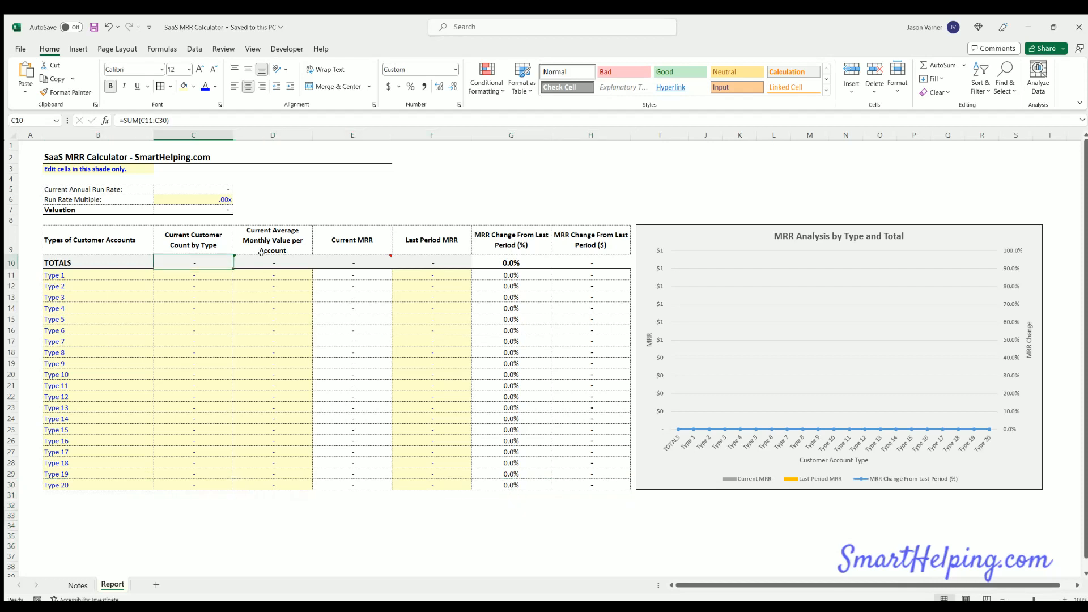
pyautogui.click(261, 255)
pyautogui.click(351, 259)
pyautogui.click(451, 259)
pyautogui.click(509, 262)
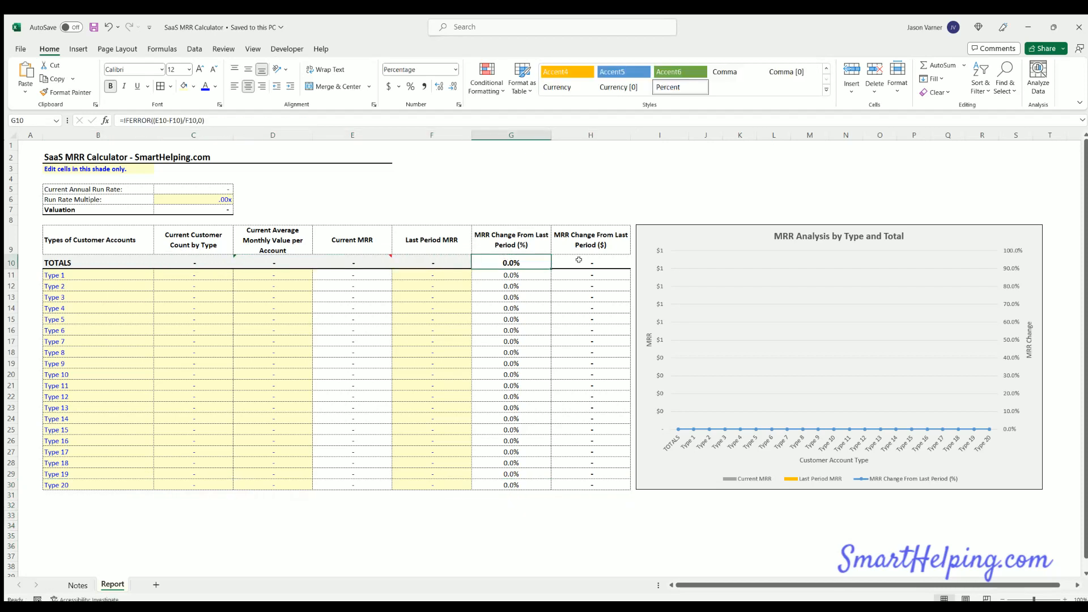
pyautogui.click(578, 260)
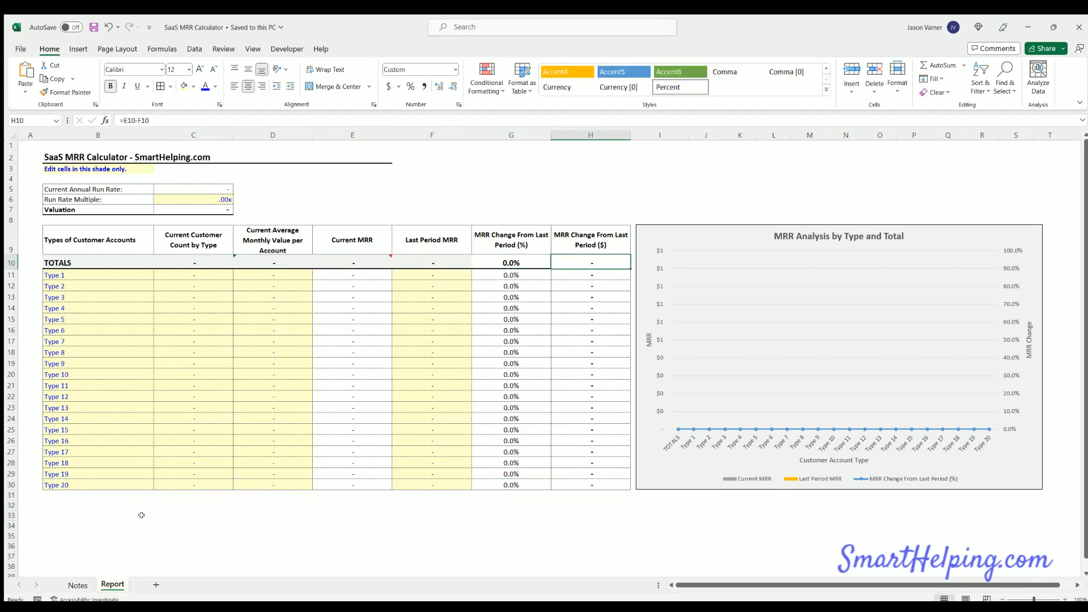
# Extend the customer count total in C10 so that it sums C11:C300.
pyautogui.click(193, 262)
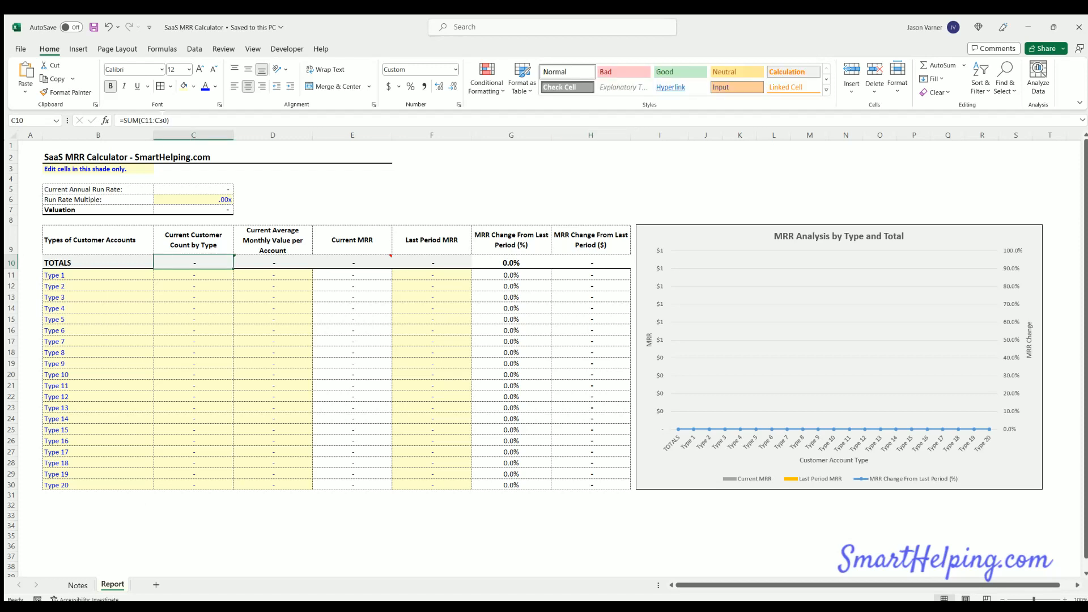
pyautogui.click(165, 120)
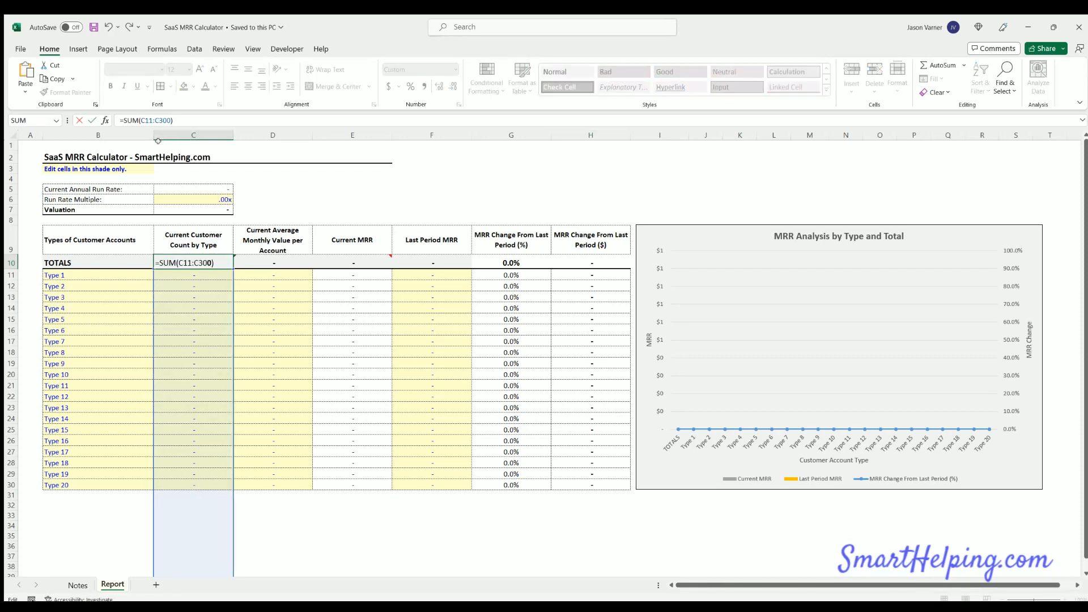
pyautogui.press('Escape')
pyautogui.press('Right')
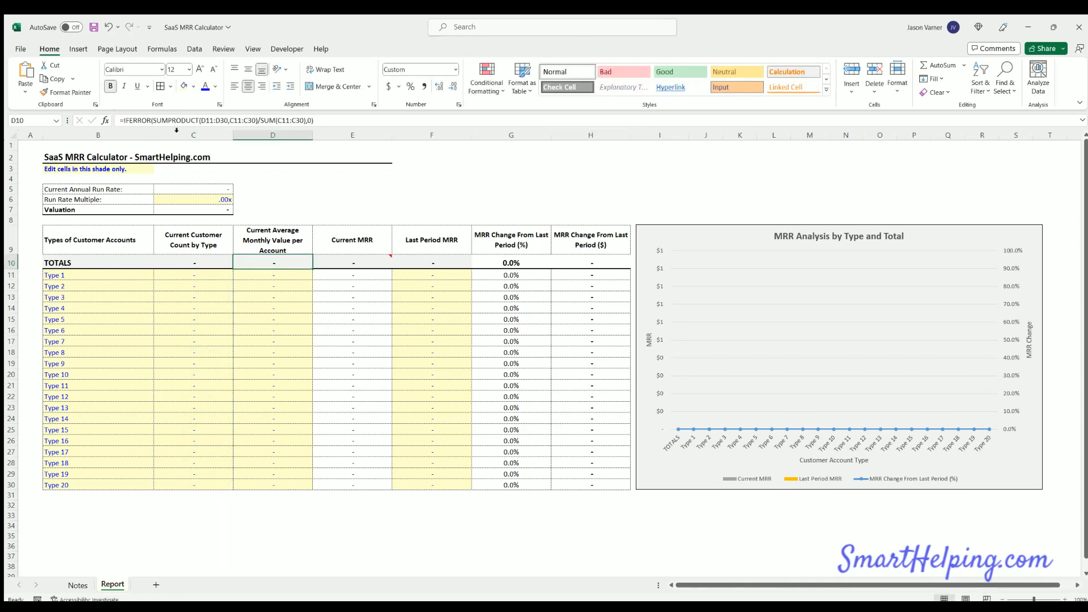
# Extend all ranges in the D10 weighted average formula to row 300, using D11:D300 and C11:C300.
pyautogui.click(230, 120)
pyautogui.write('0')
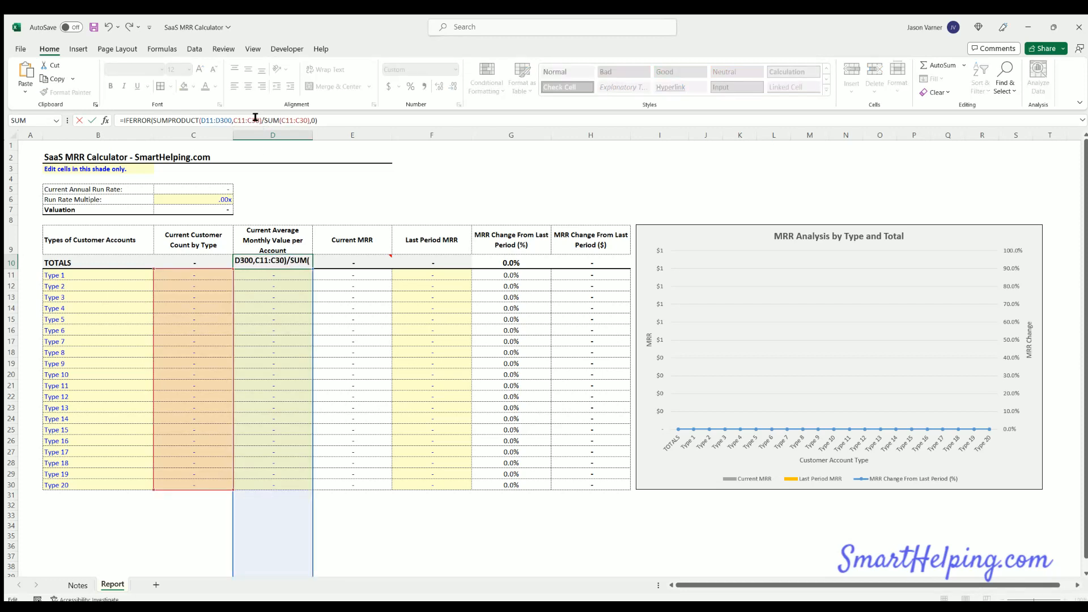
pyautogui.click(260, 121)
pyautogui.write('0')
pyautogui.click(312, 121)
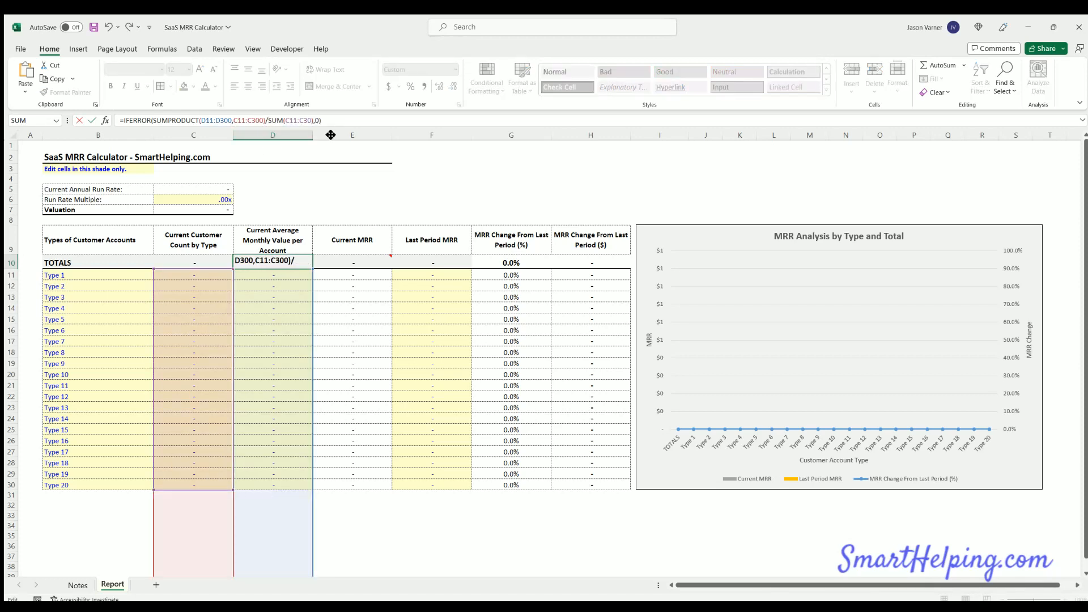
pyautogui.write('0')
pyautogui.press('Return')
# Extend the Current MRR and Last Period MRR totals in E10 and F10 to sum down to row 300.
pyautogui.click(348, 262)
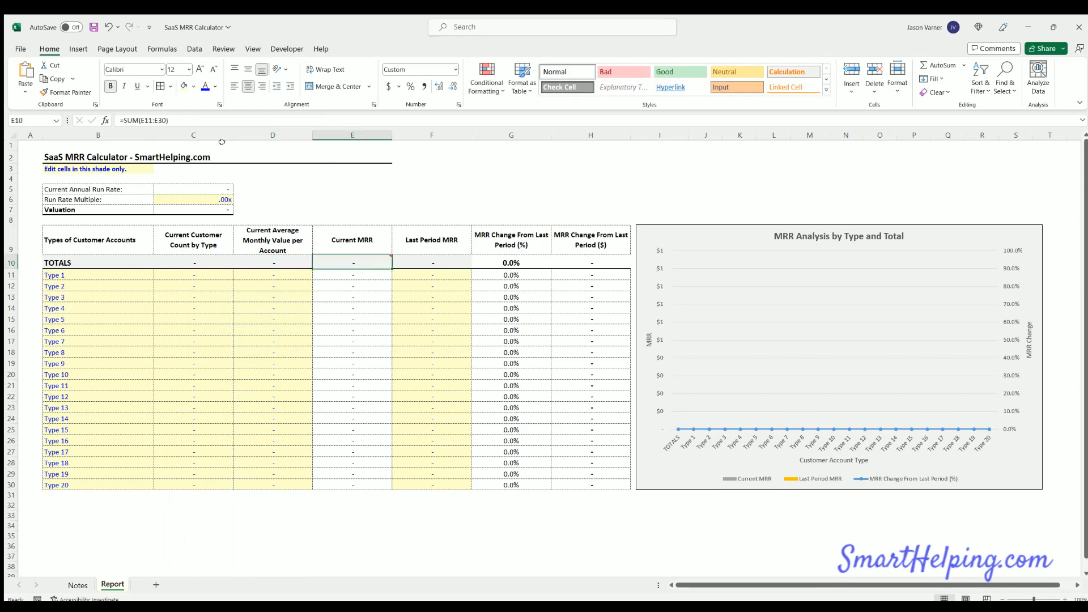
pyautogui.click(185, 120)
pyautogui.press('Escape')
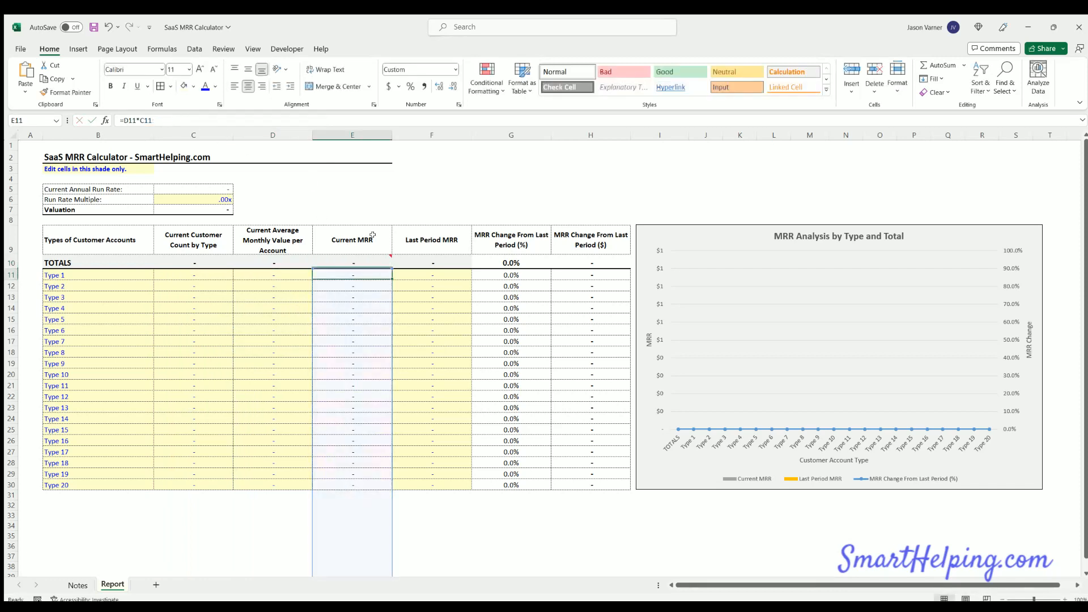
pyautogui.press('Right')
pyautogui.click(160, 120)
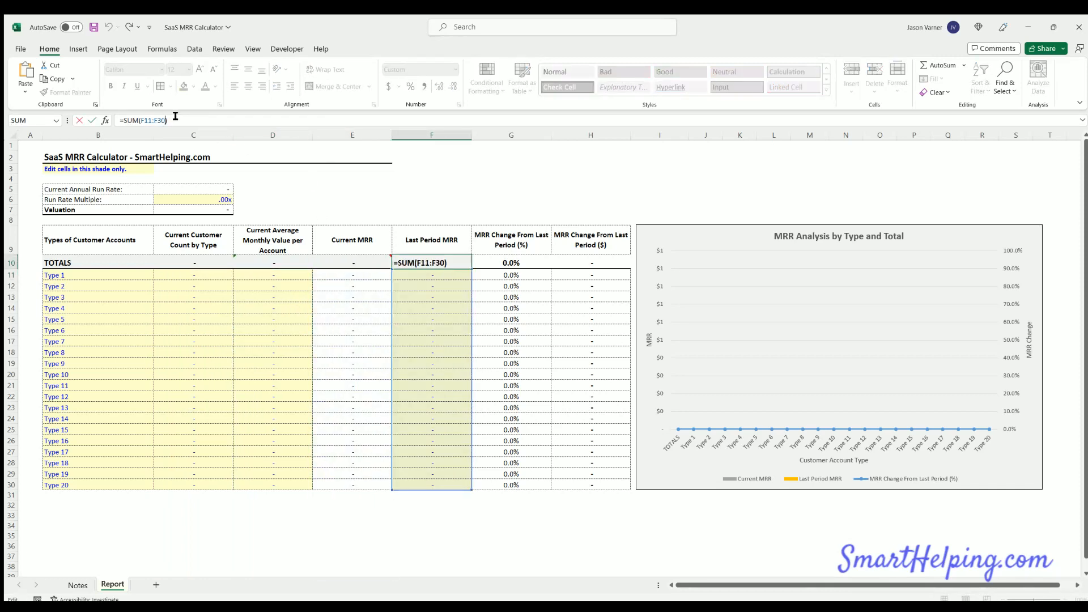
pyautogui.press('Escape')
pyautogui.press('Right')
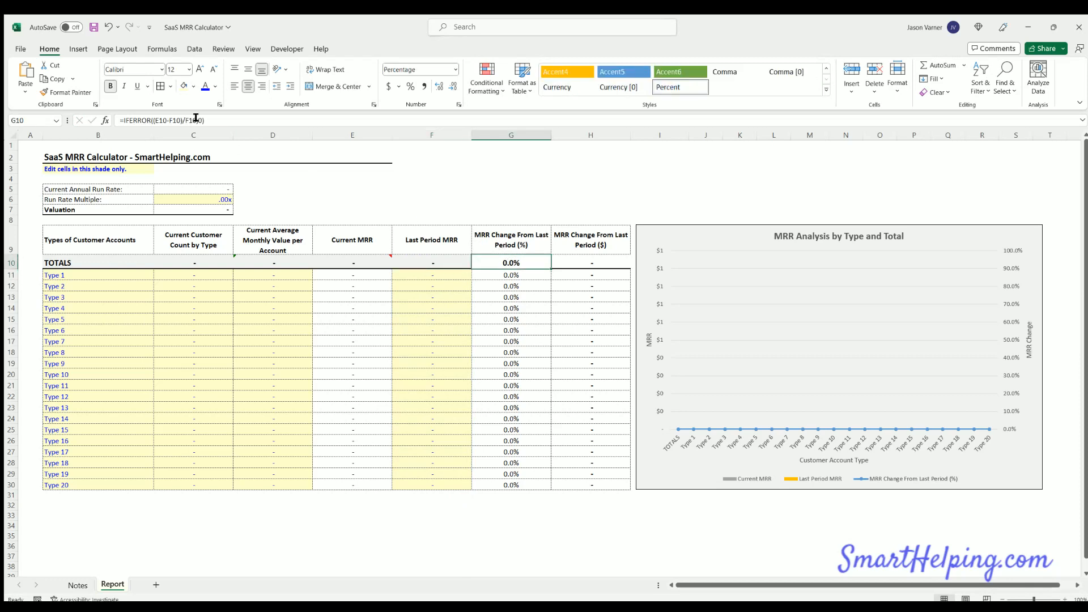
pyautogui.press('Right')
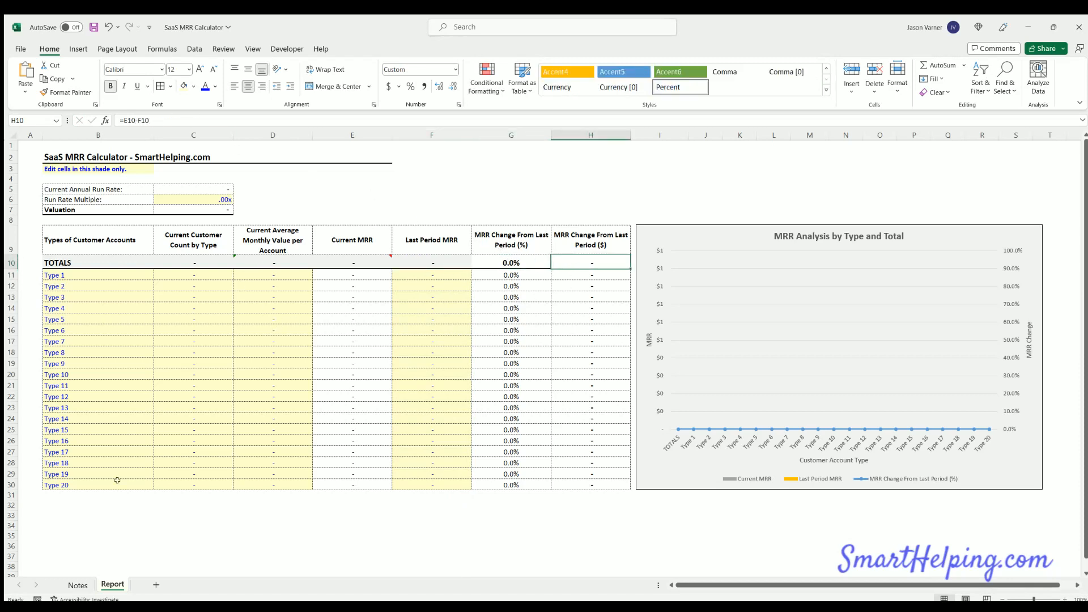
# Set the current customer count for Type 1 to 500.
pyautogui.click(191, 272)
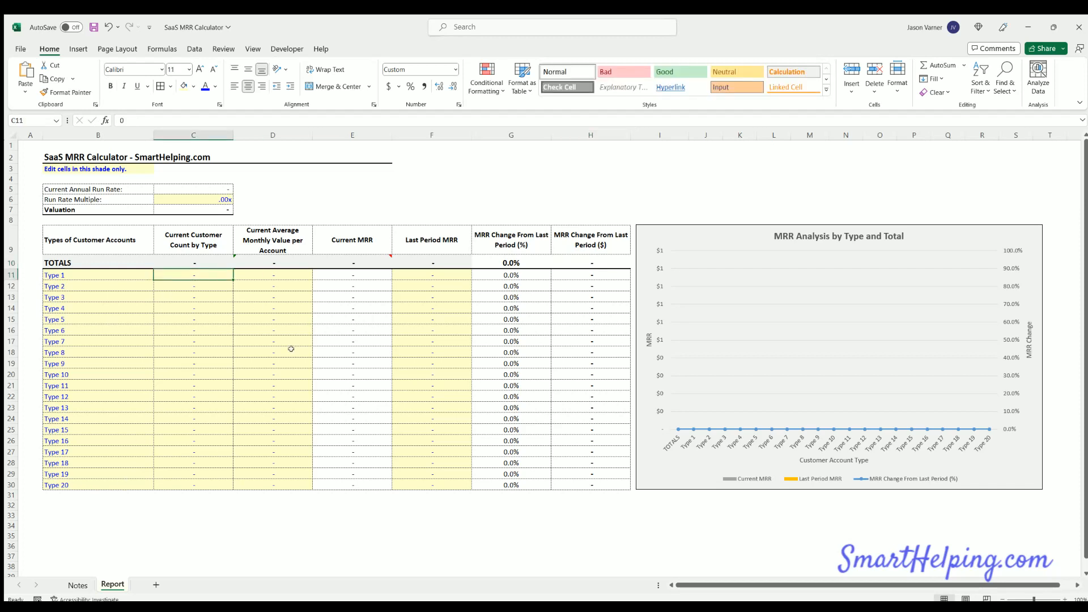
pyautogui.write('500')
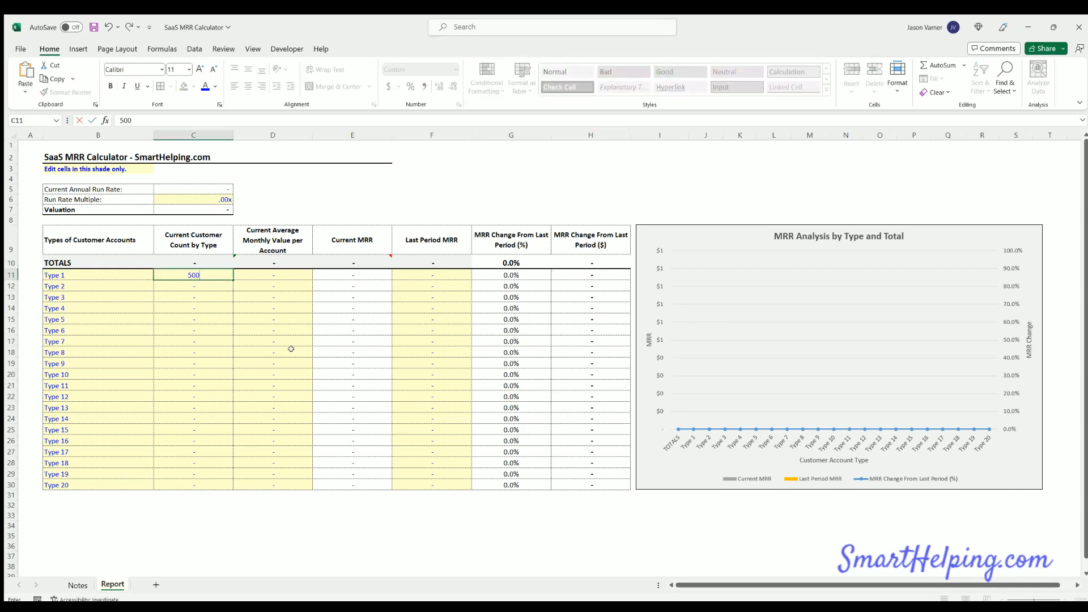
pyautogui.press('Return')
pyautogui.press('Up')
pyautogui.press('Right')
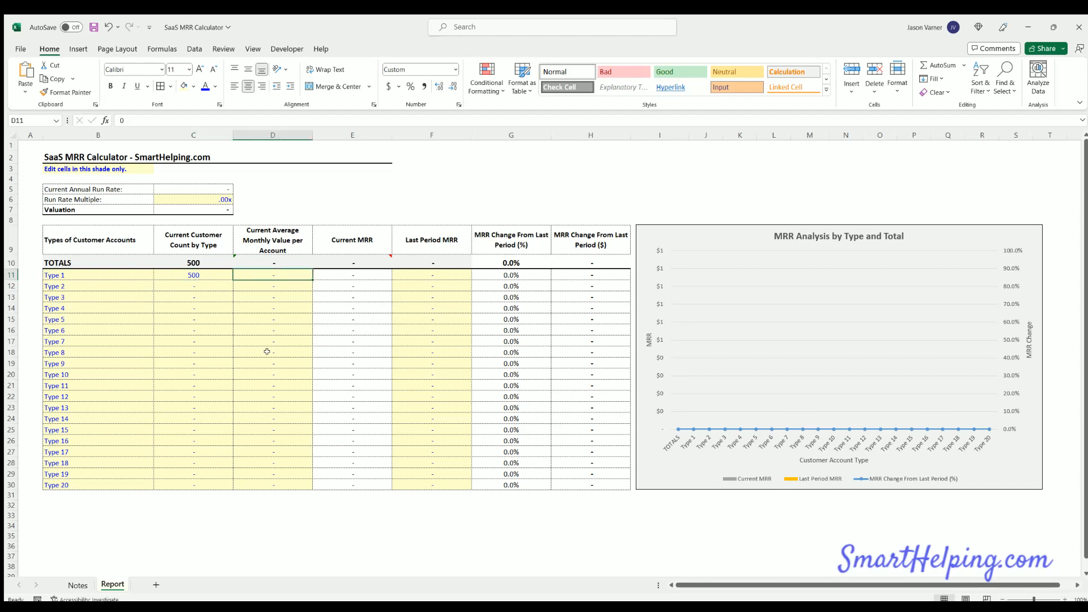
pyautogui.click(193, 273)
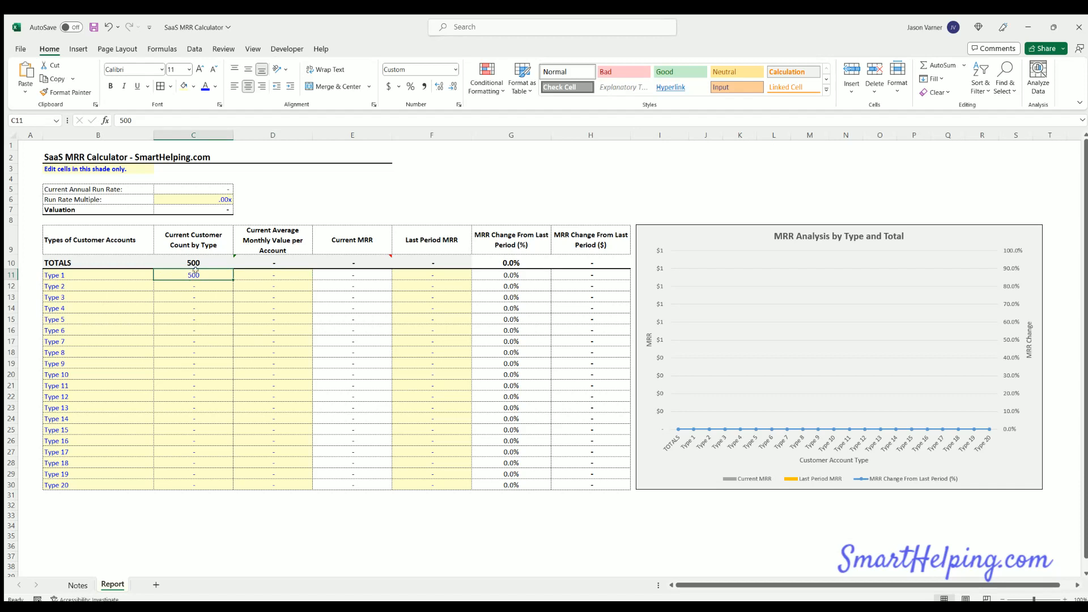
pyautogui.click(87, 271)
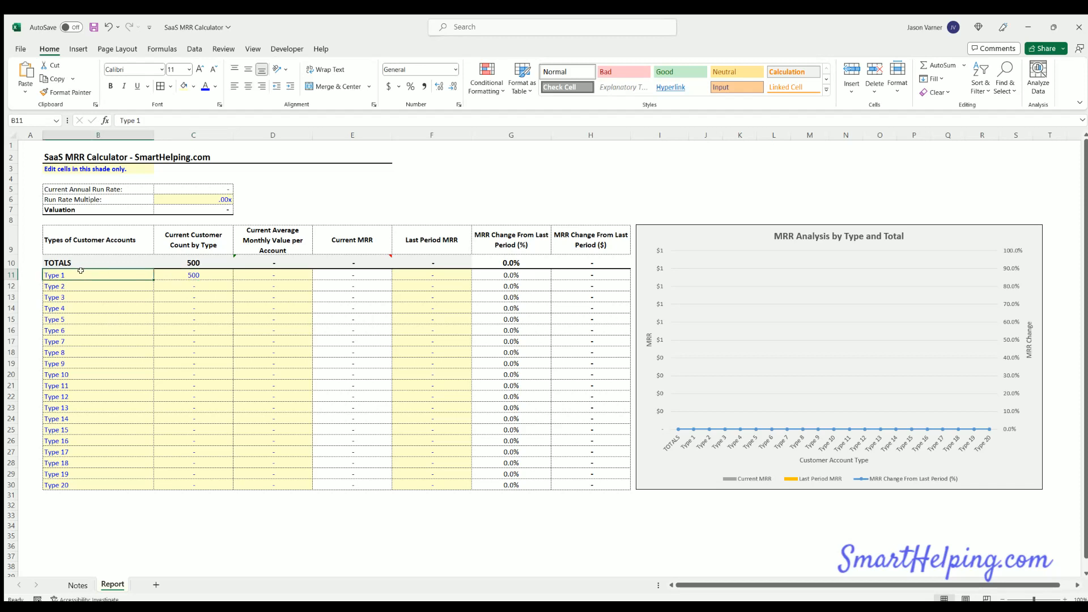
# Set the current average monthly value per account for Type 1 to $10.
pyautogui.click(190, 273)
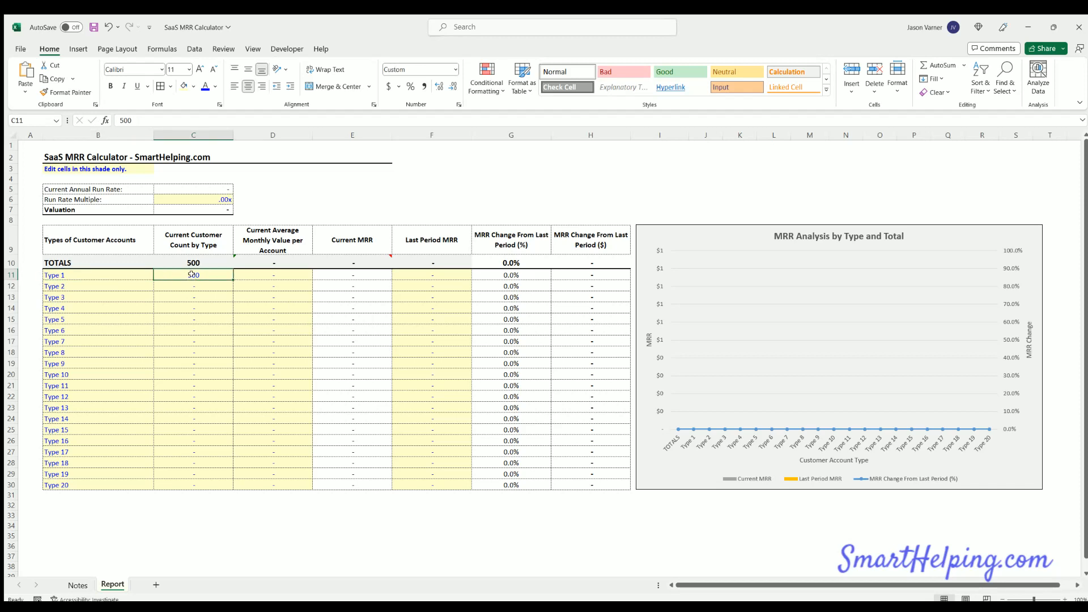
pyautogui.click(270, 276)
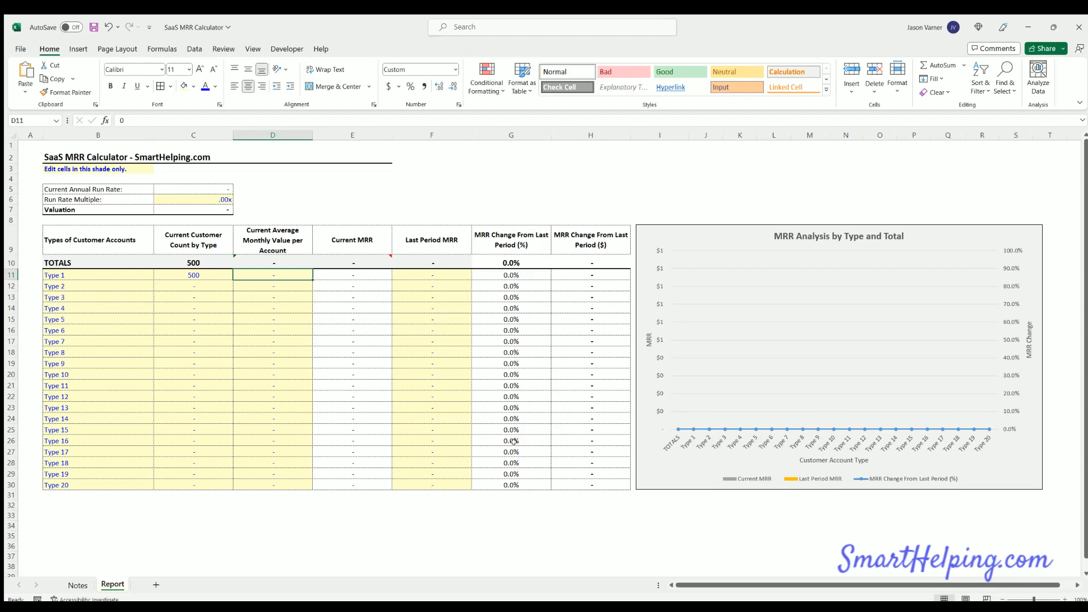
pyautogui.write('10')
pyautogui.press('Return')
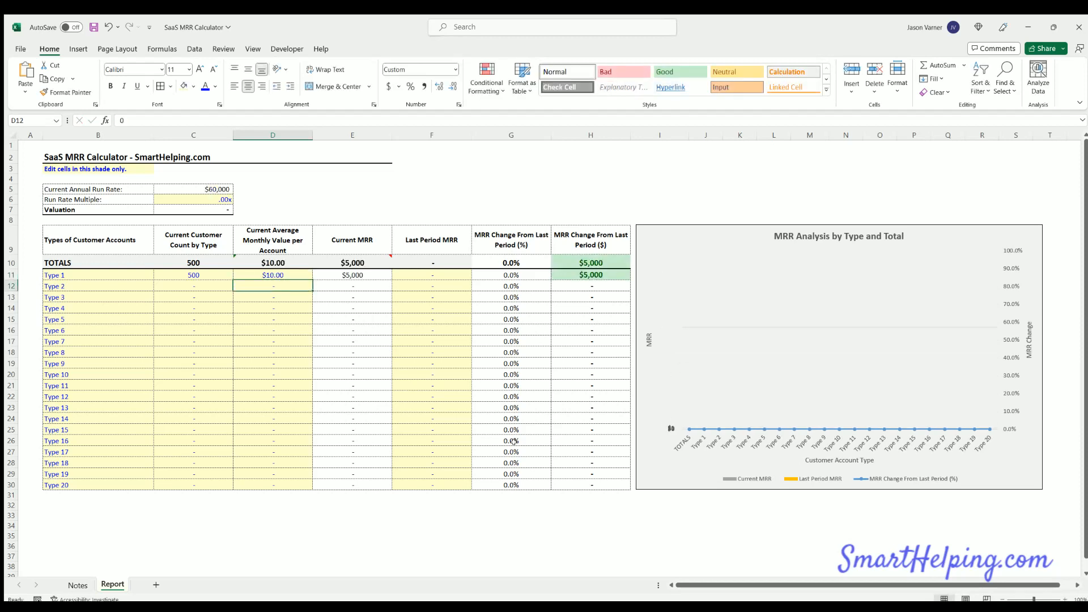
# Set the Last Period MRR for Type 1 to 4800.
pyautogui.press('Up')
pyautogui.press('Right')
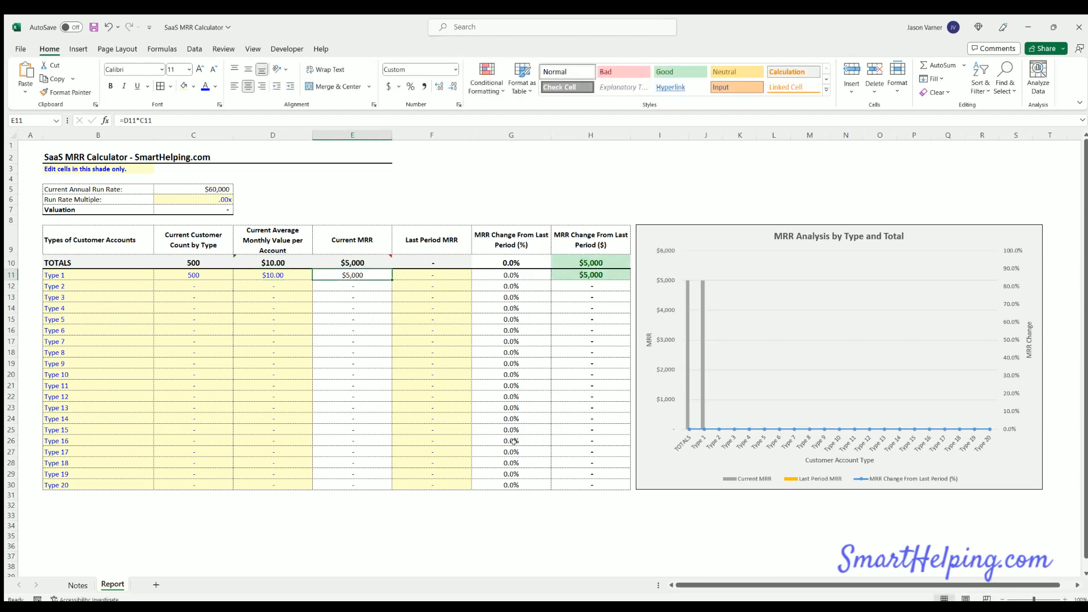
pyautogui.press('Right')
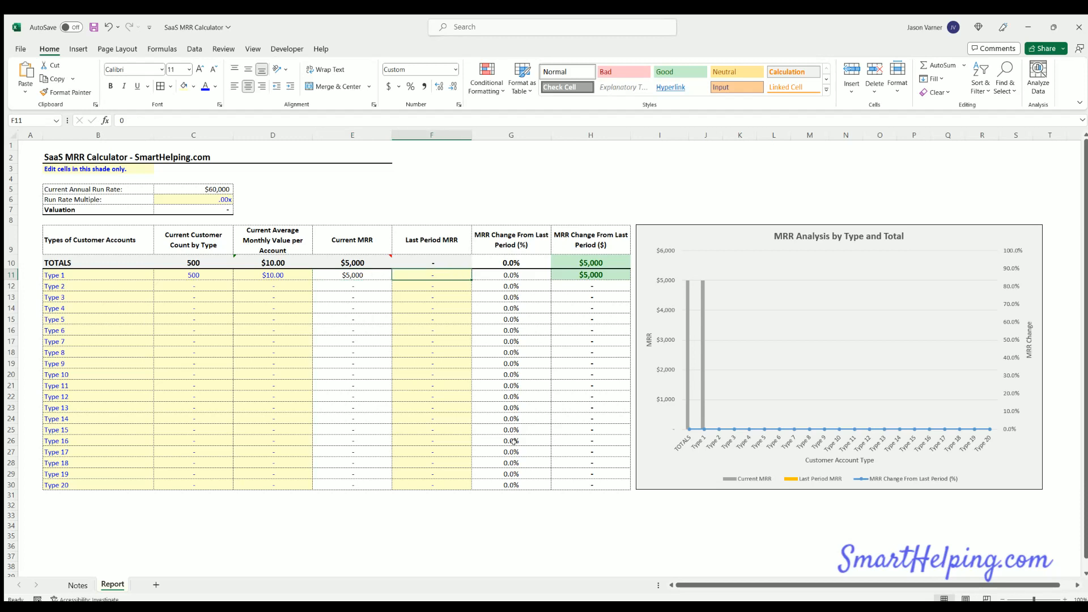
pyautogui.click(89, 269)
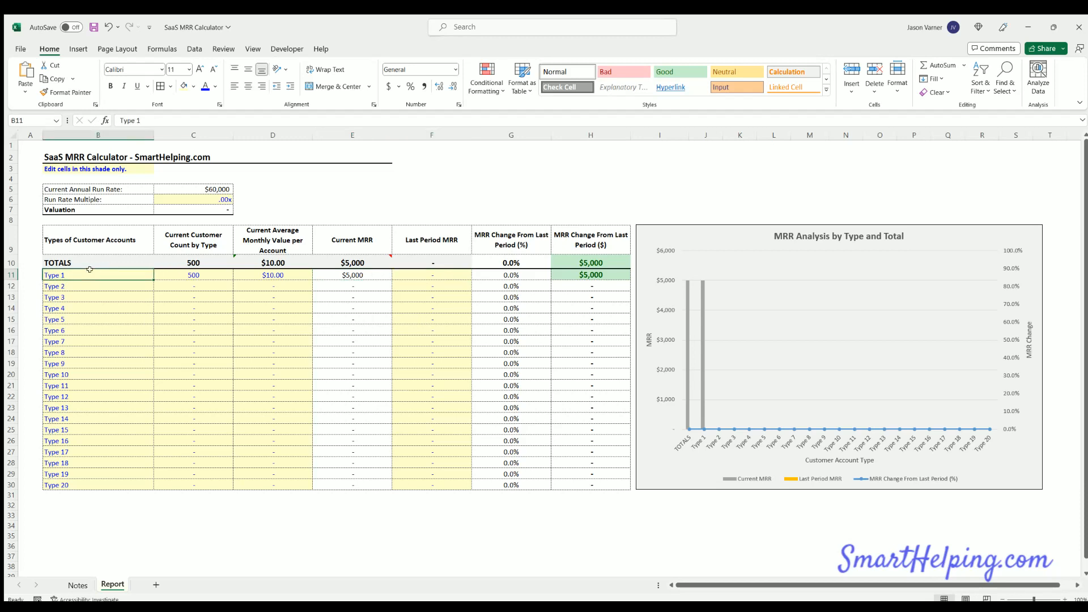
pyautogui.click(432, 270)
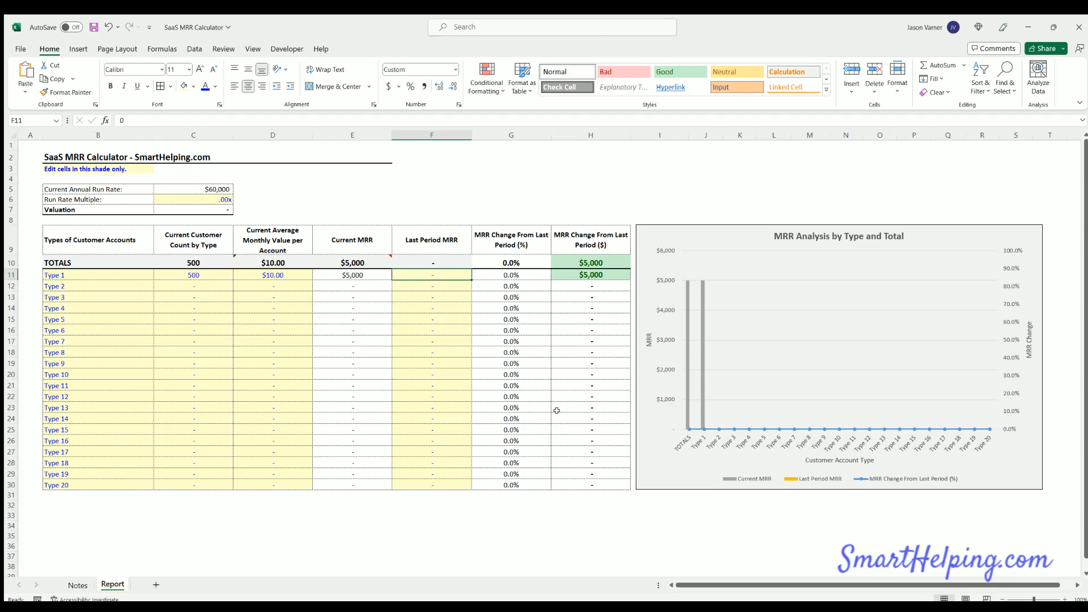
pyautogui.write('4800')
pyautogui.hotkey('ctrl', 'Return')
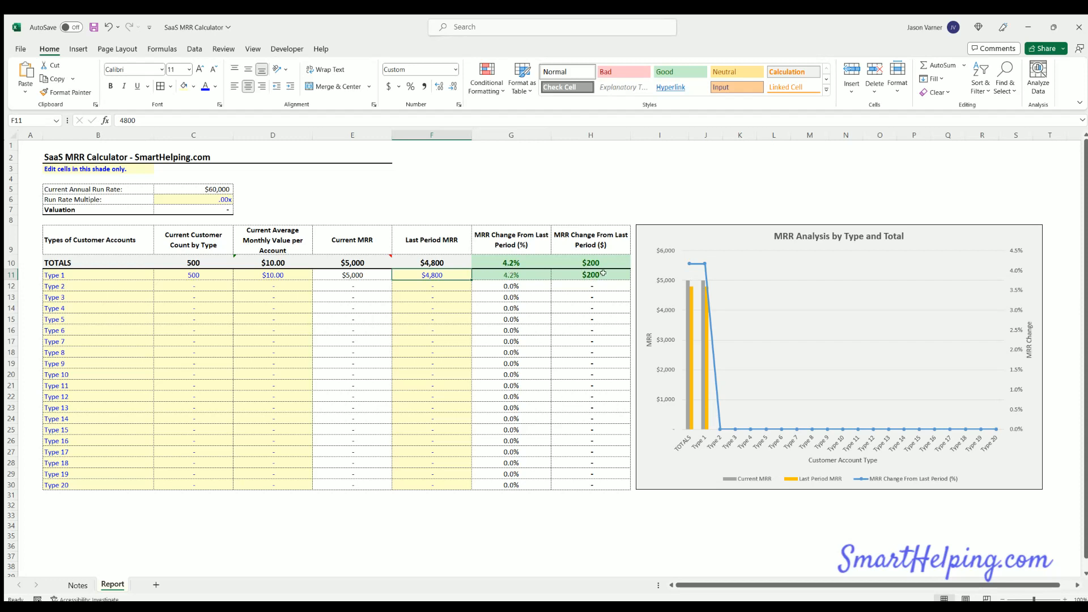
# Enter current customer counts of 1250, 3000, 1400, 100 and 600 for Type 2 through Type 6.
pyautogui.click(197, 285)
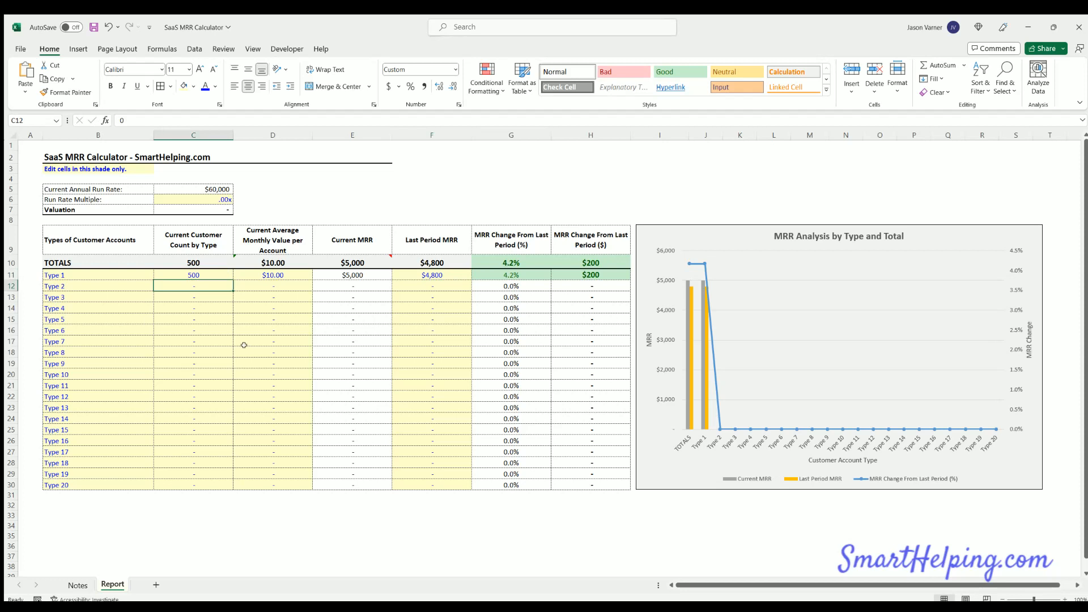
pyautogui.write('1250')
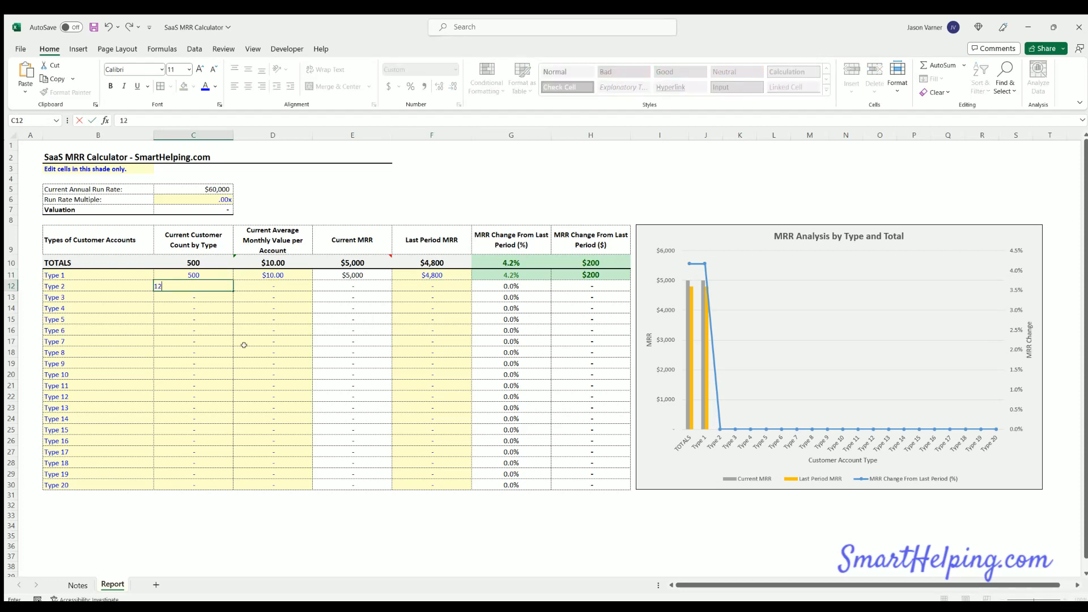
pyautogui.press('Return')
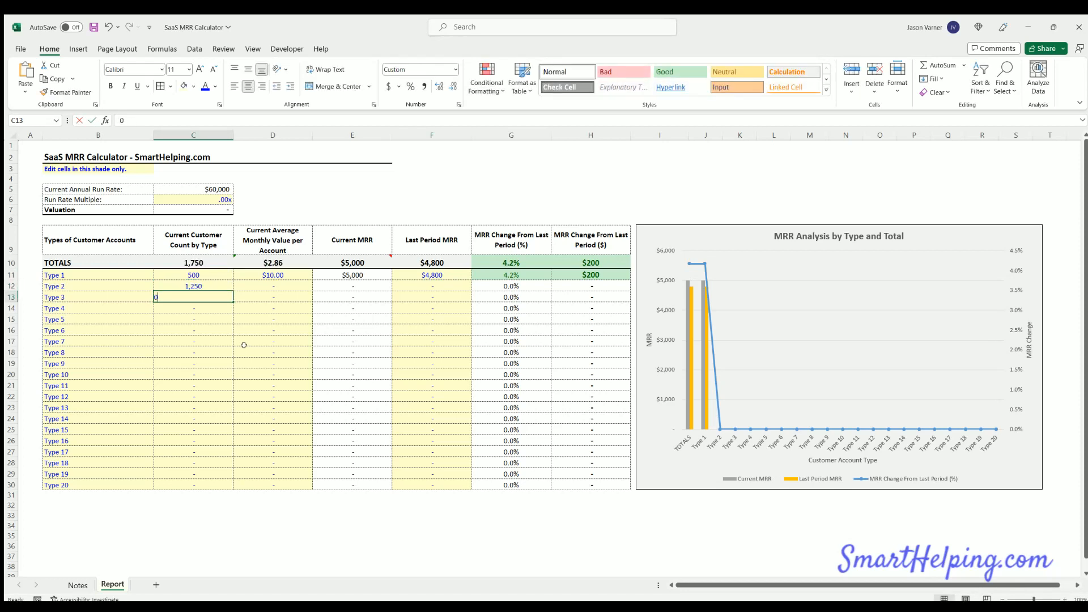
pyautogui.write('3000')
pyautogui.press('Return')
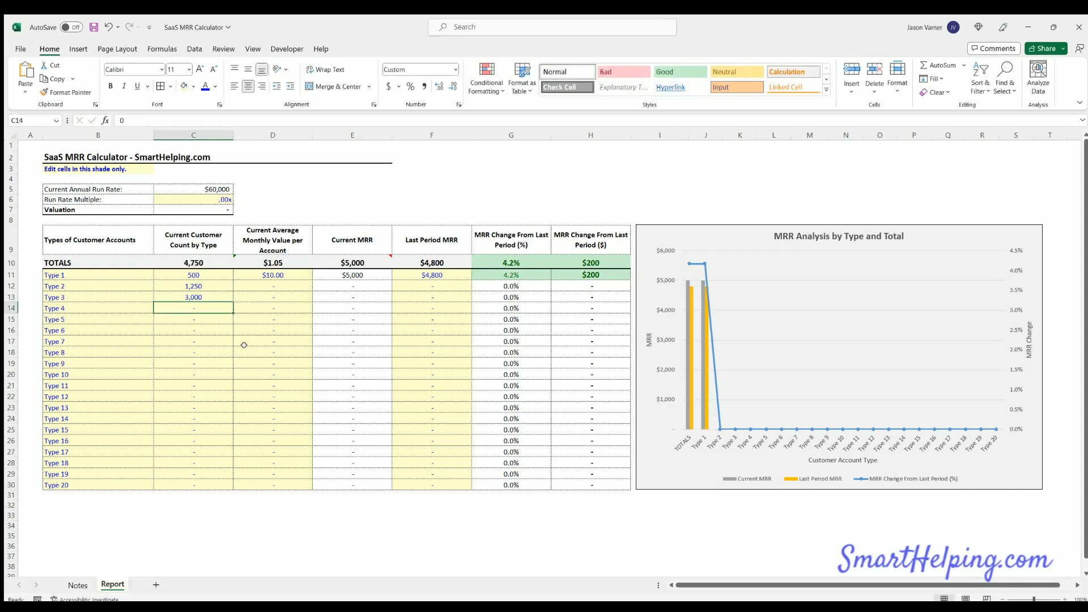
pyautogui.write('1400')
pyautogui.press('Return')
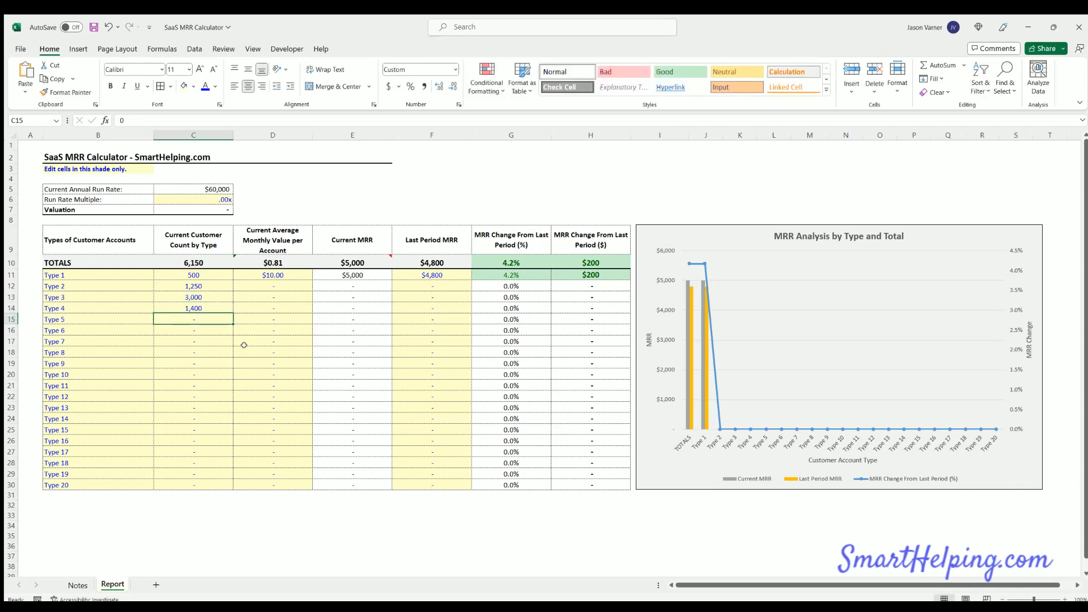
pyautogui.write('100')
pyautogui.press('Return')
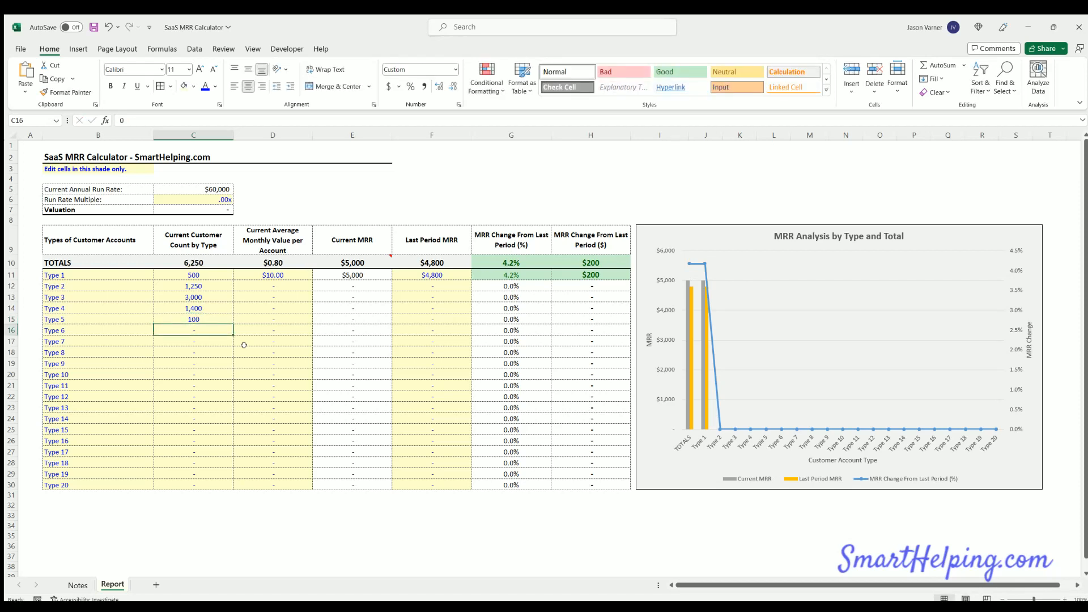
pyautogui.write('600')
pyautogui.press('Return')
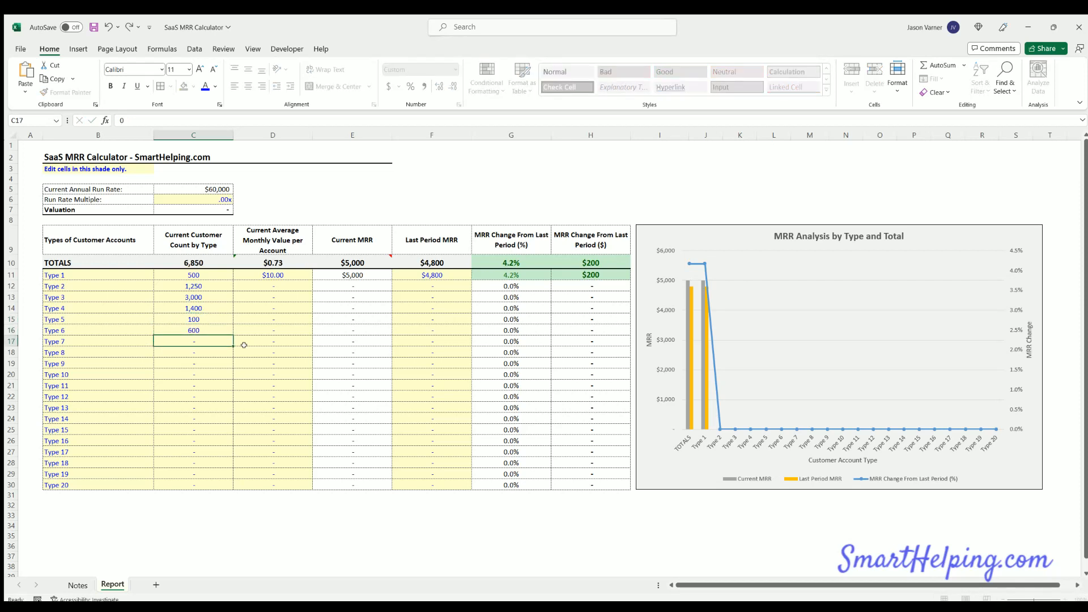
# Set the current average monthly value per account to 8 for Type 2 and 6 for Type 3.
pyautogui.press('Right')
pyautogui.press('Right')
pyautogui.press('Up')
pyautogui.press('Up')
pyautogui.press('Up')
pyautogui.press('Up')
pyautogui.press('Left')
pyautogui.press('Up')
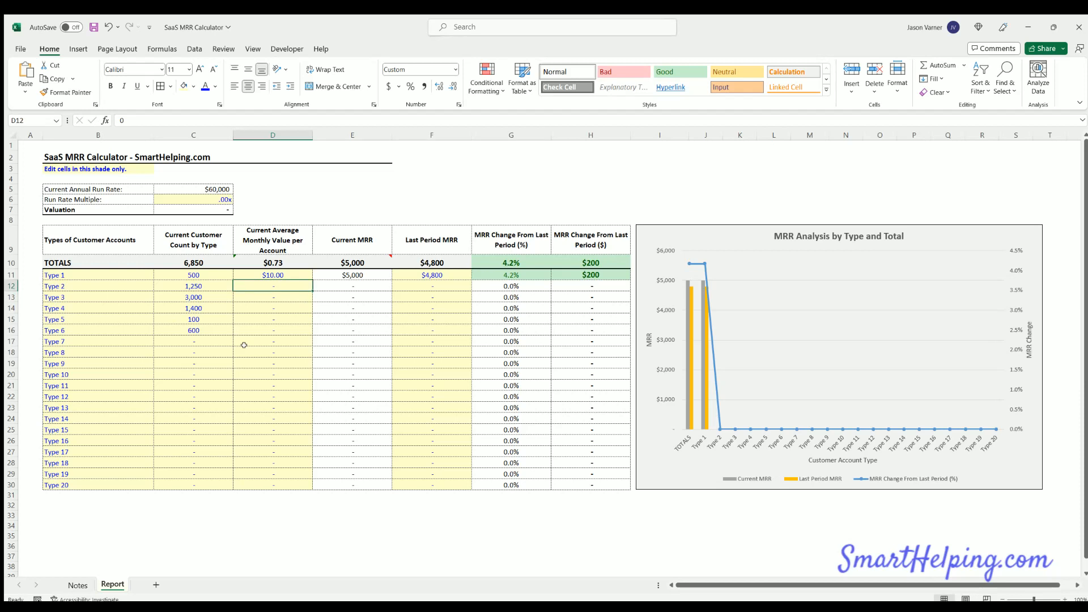
pyautogui.write('8')
pyautogui.press('Return')
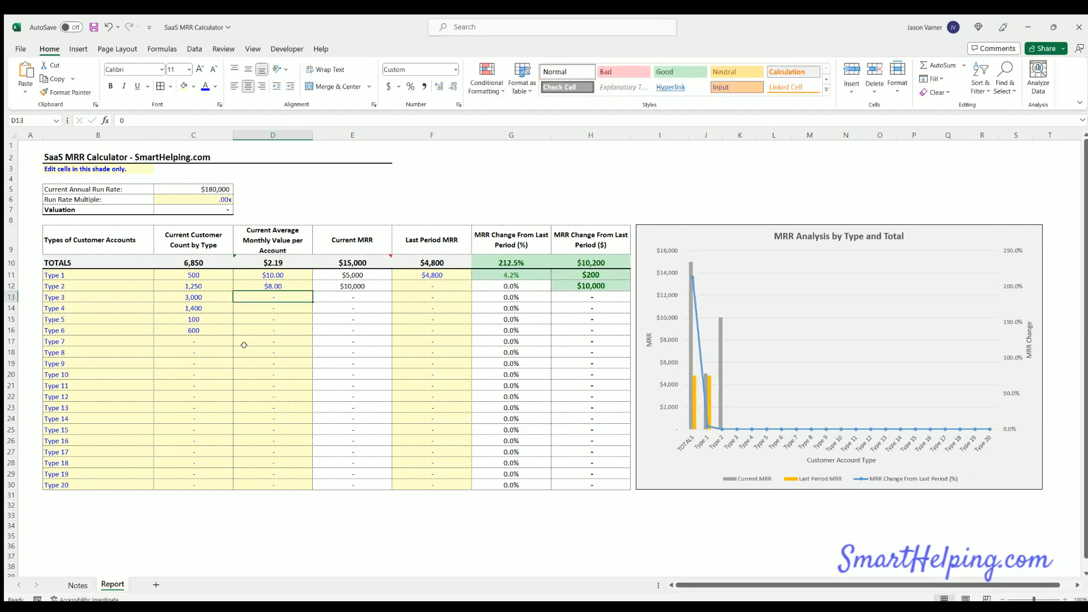
pyautogui.write('6')
pyautogui.press('Return')
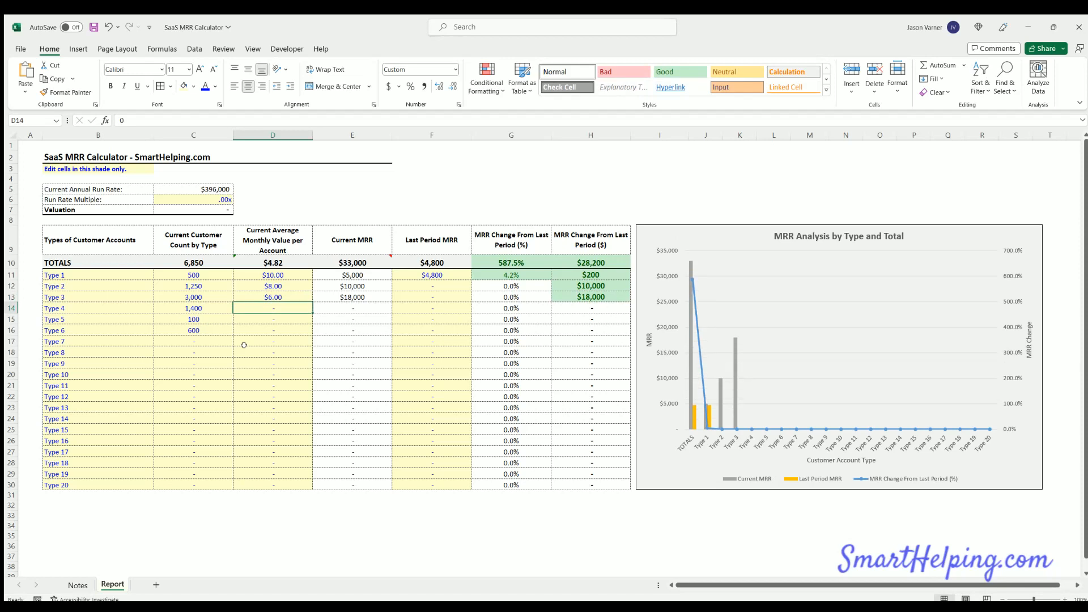
# Enter average monthly values per account of 10, 25 and 15 for Type 4, Type 5 and Type 6.
pyautogui.write('10')
pyautogui.press('Return')
pyautogui.write('25')
pyautogui.press('Return')
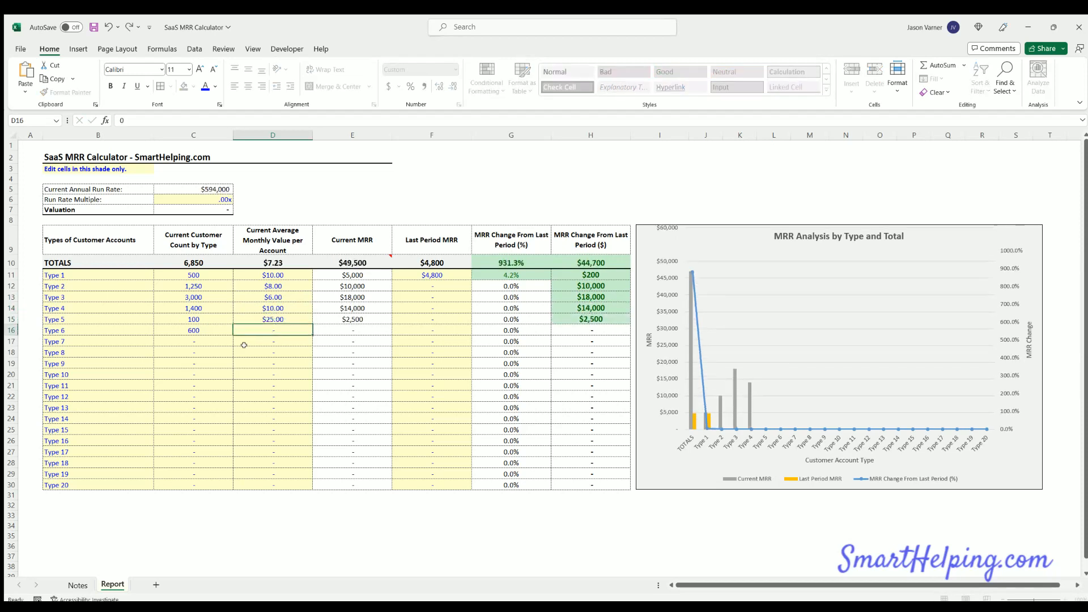
pyautogui.write('15')
pyautogui.press('Return')
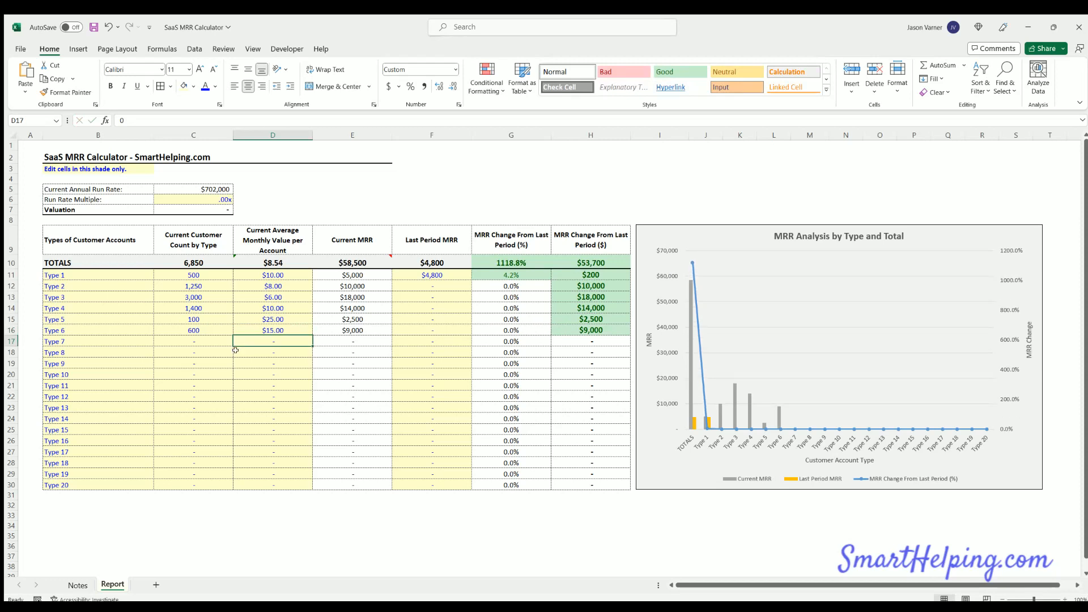
# Enter Last Period MRR values of 12000, 12000, 11000, 2000 and 5000 for Type 2 through Type 6.
pyautogui.click(440, 282)
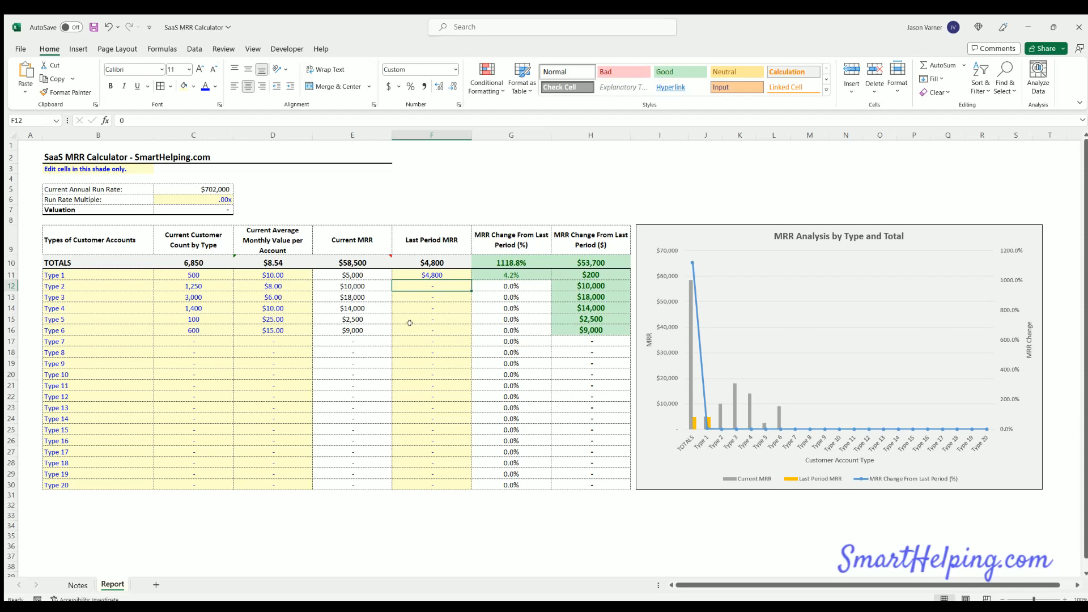
pyautogui.write('12000')
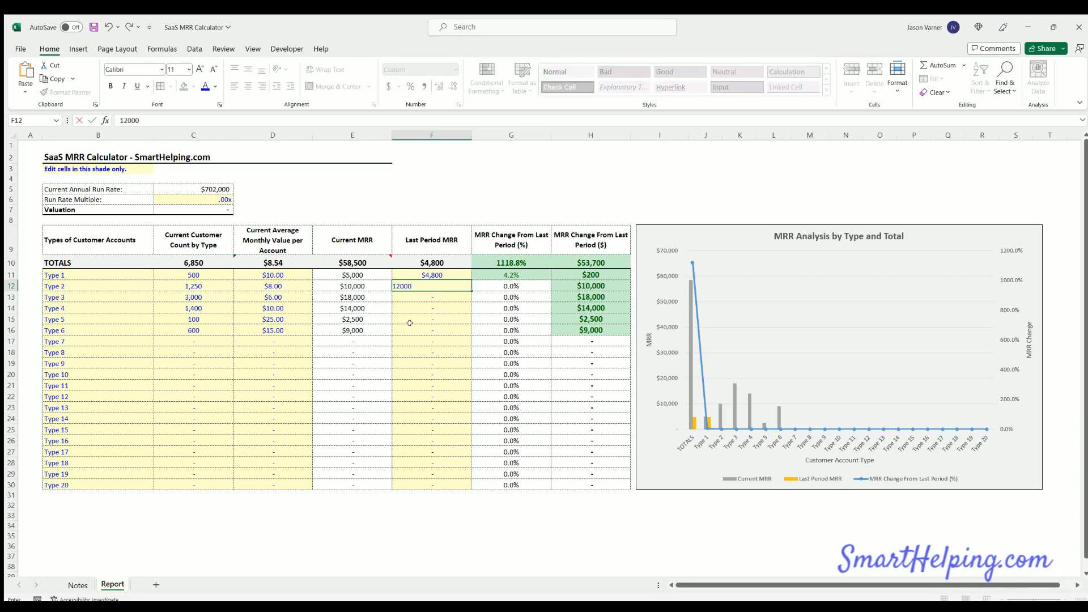
pyautogui.press('Return')
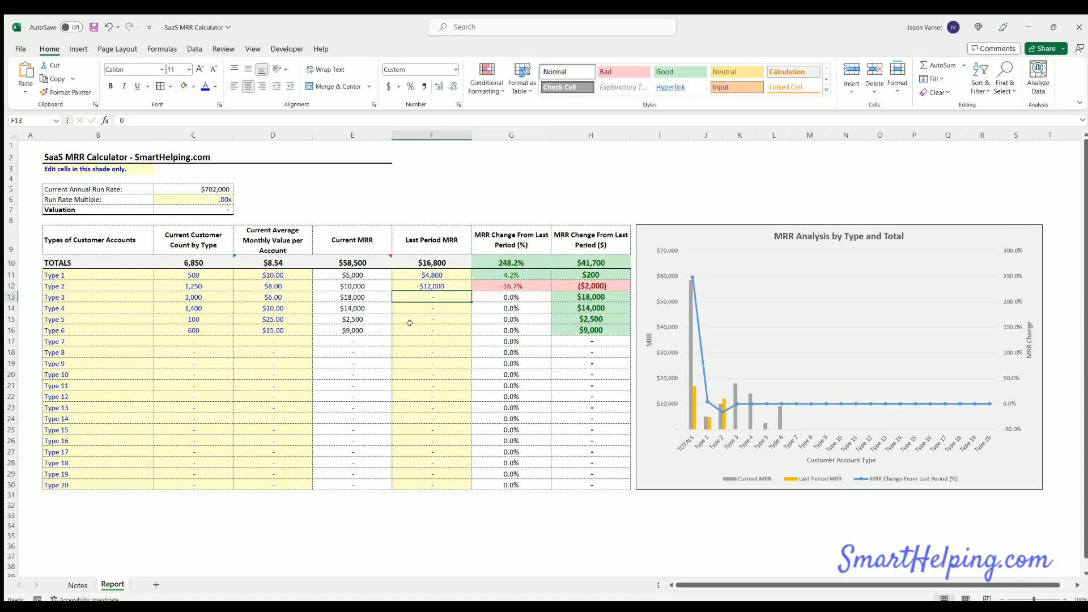
pyautogui.write('12,000')
pyautogui.press('Return')
pyautogui.write('11000')
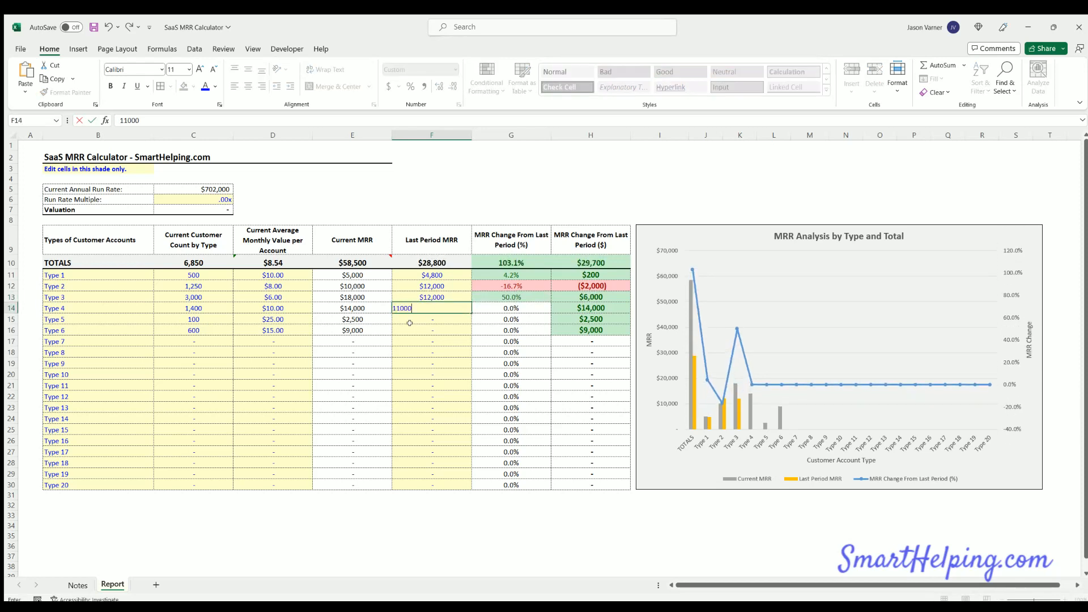
pyautogui.press('Return')
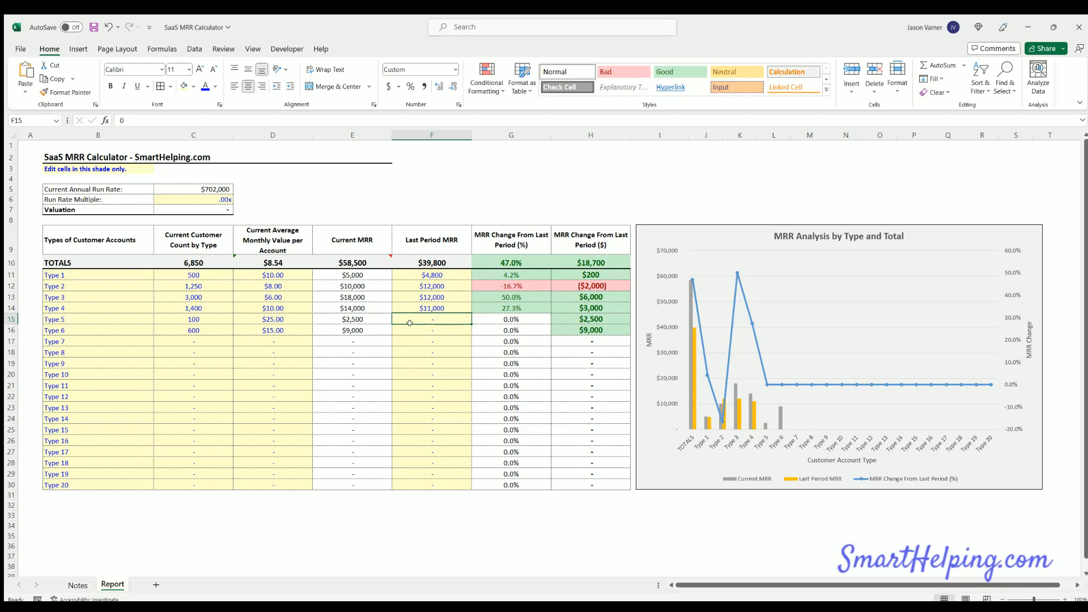
pyautogui.write('2,00')
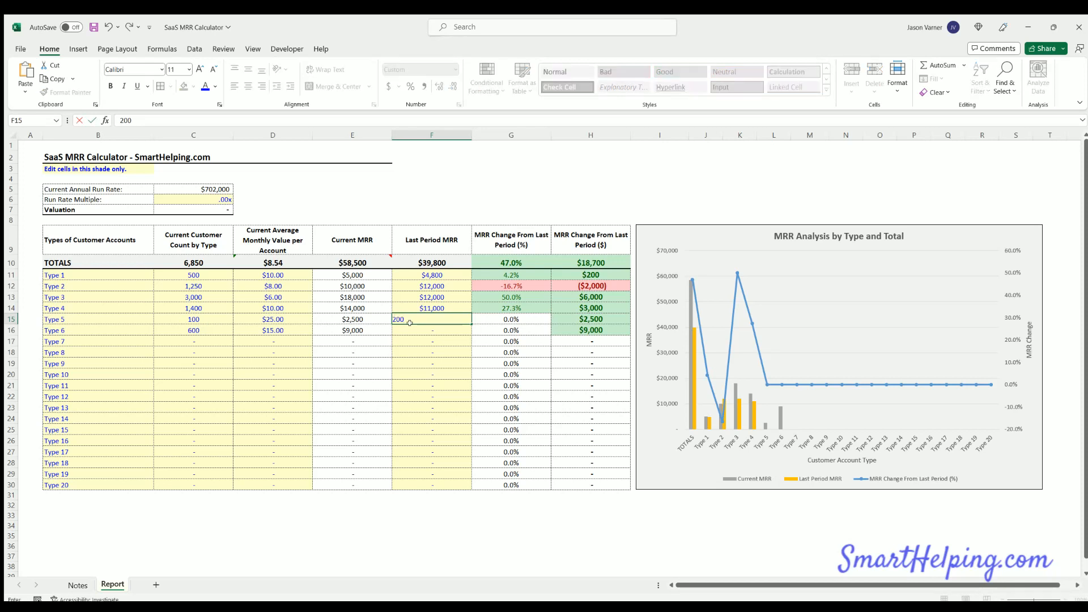
pyautogui.write('0')
pyautogui.press('Return')
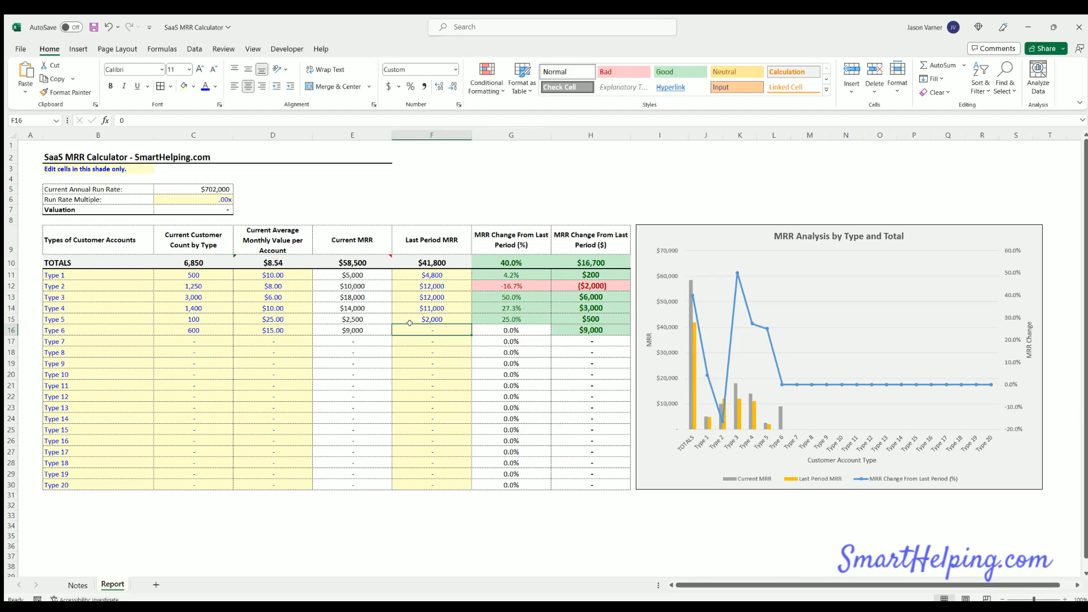
pyautogui.write('5000')
pyautogui.press('Return')
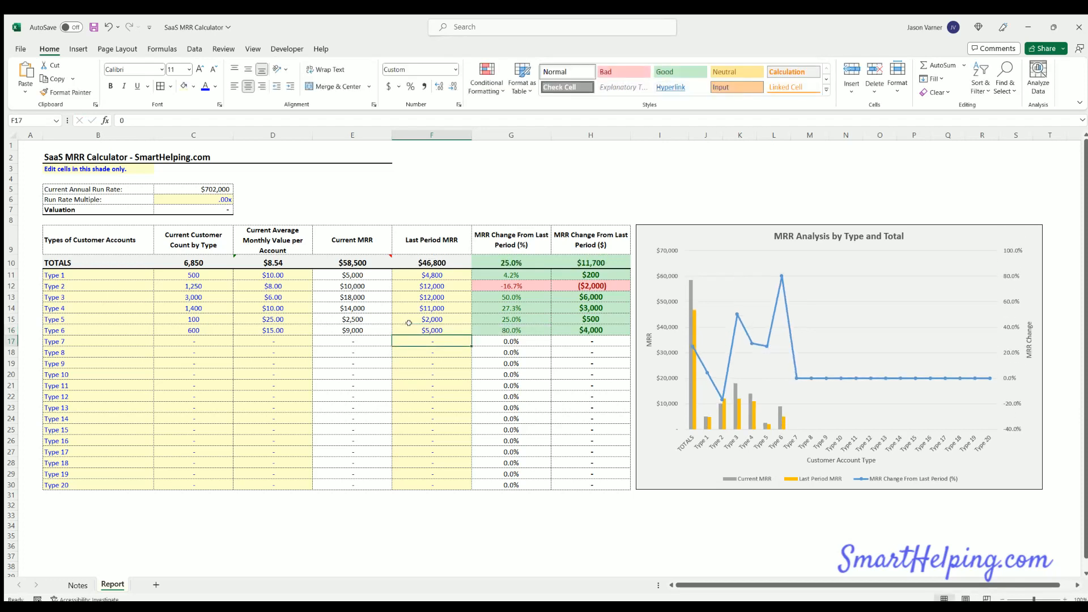
pyautogui.click(410, 381)
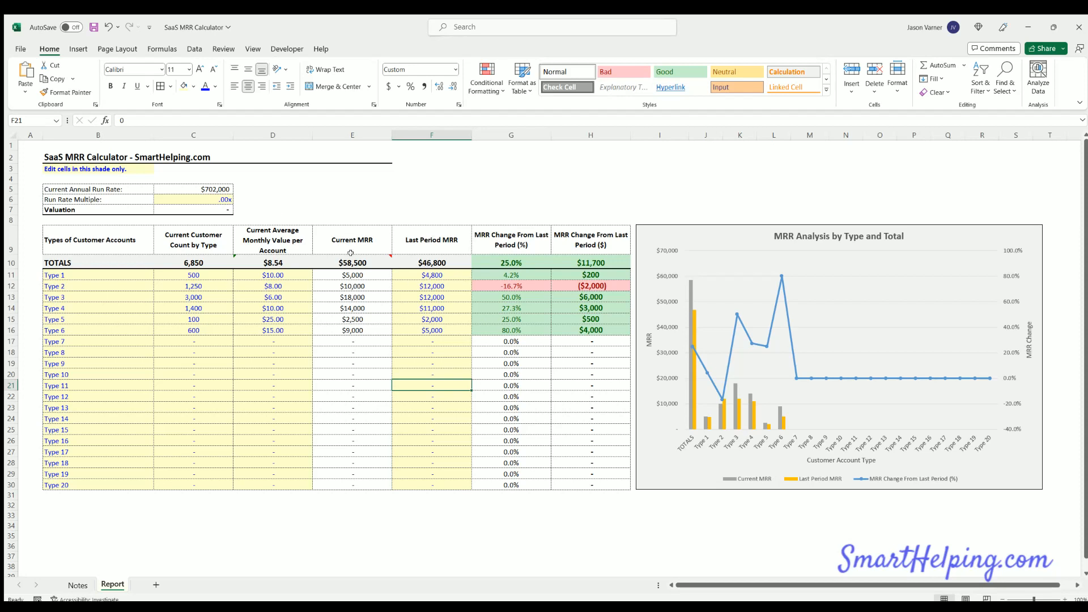
pyautogui.click(351, 200)
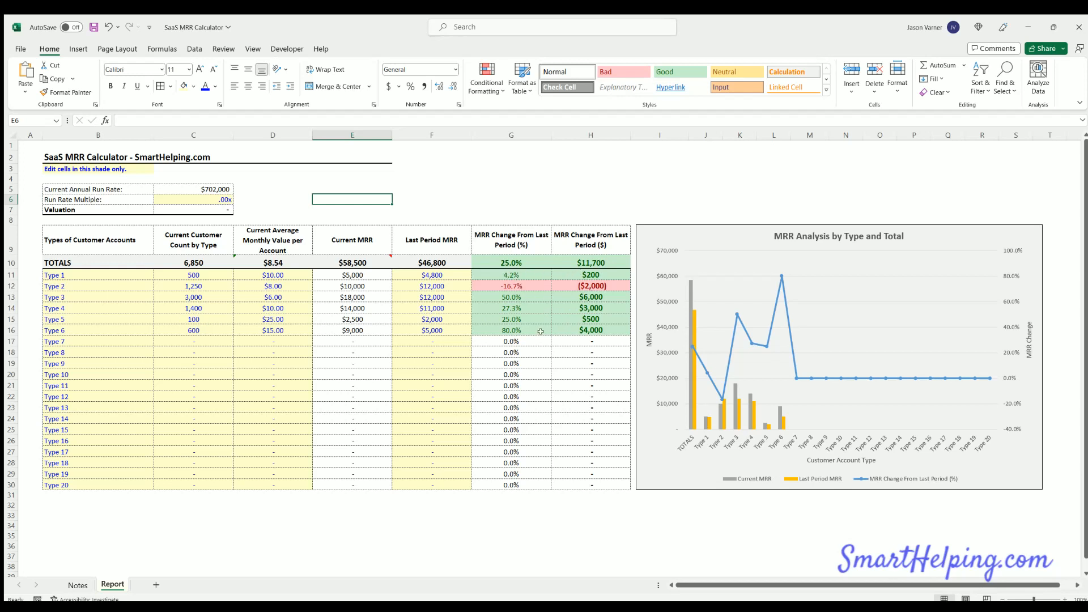
pyautogui.click(196, 273)
pyautogui.click(195, 285)
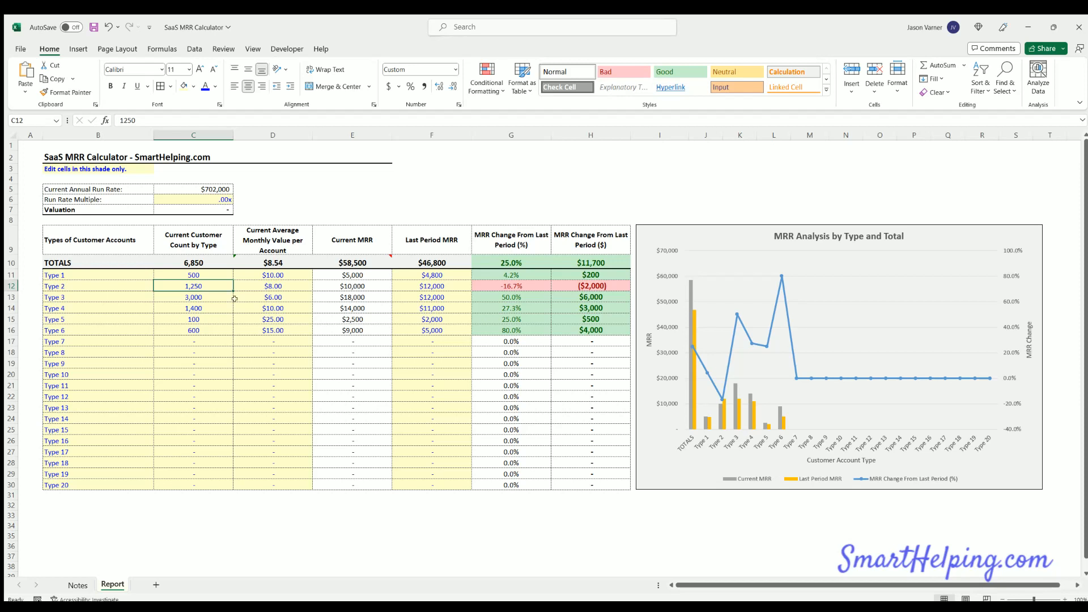
pyautogui.moveTo(234, 299); pyautogui.dragTo(85, 331)
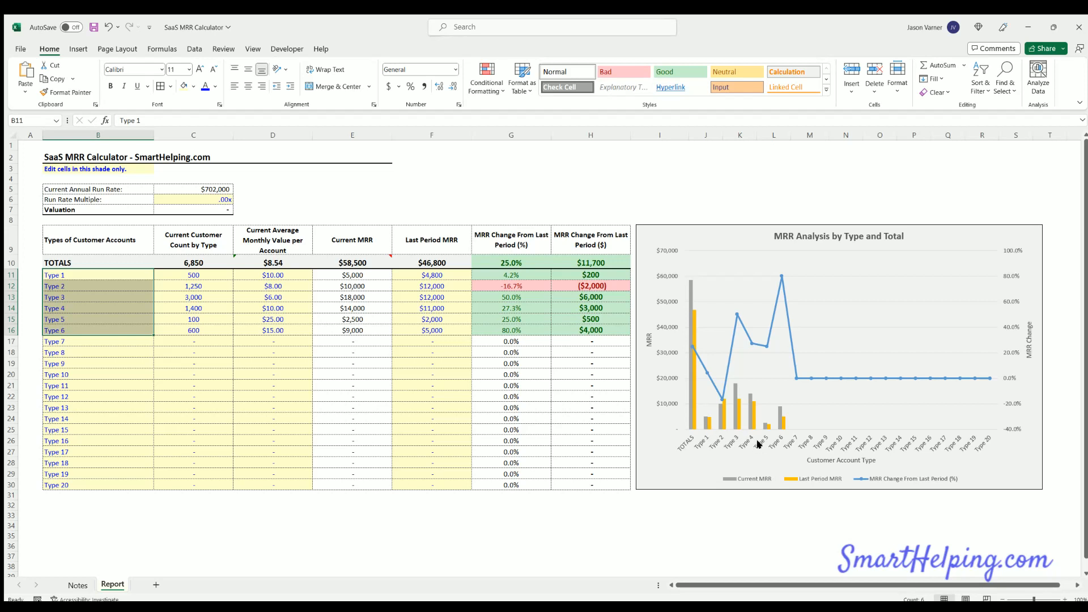
# Set the Run Rate Multiple used for the valuation to 5.
pyautogui.click(216, 198)
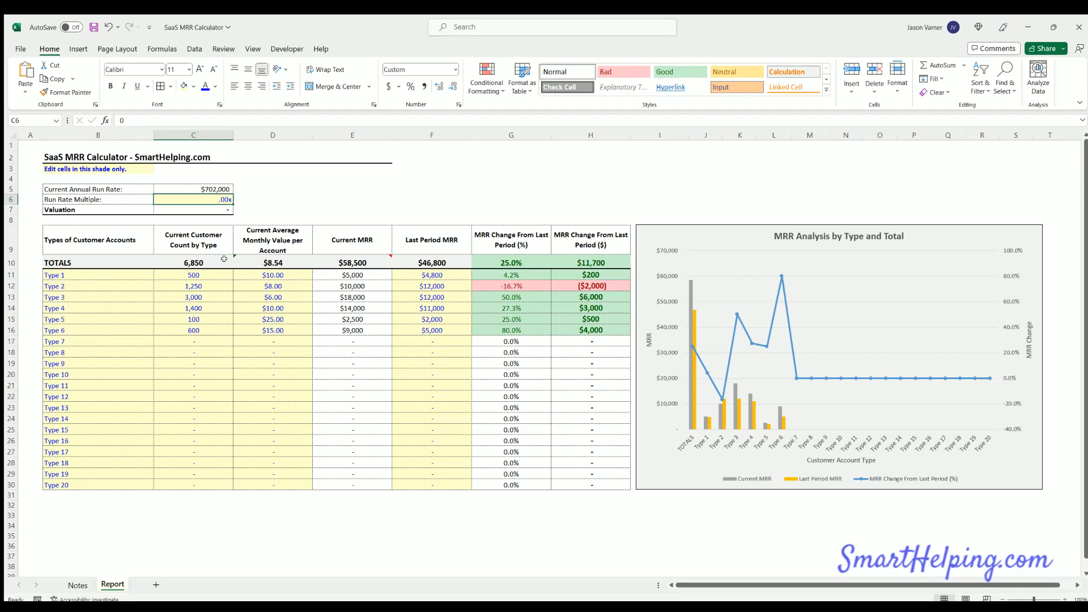
pyautogui.write('5')
pyautogui.press('Return')
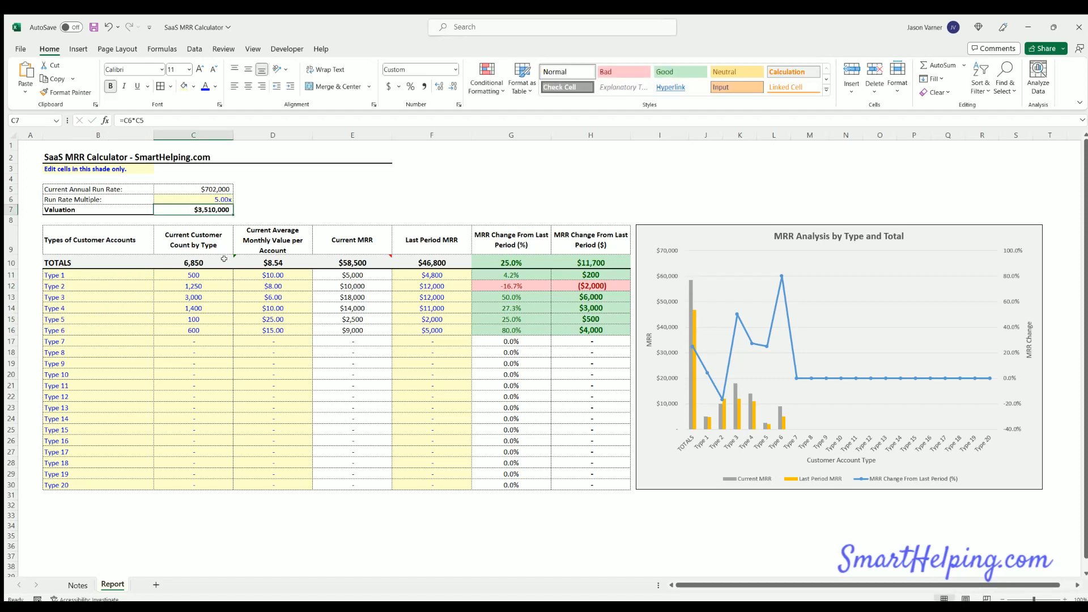
pyautogui.click(243, 186)
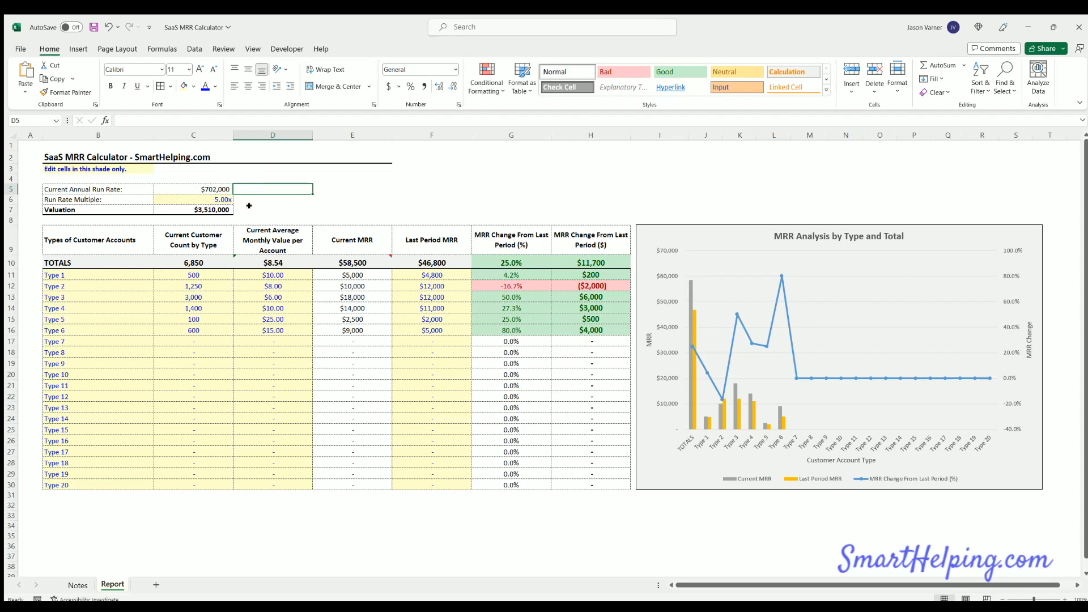
pyautogui.click(247, 206)
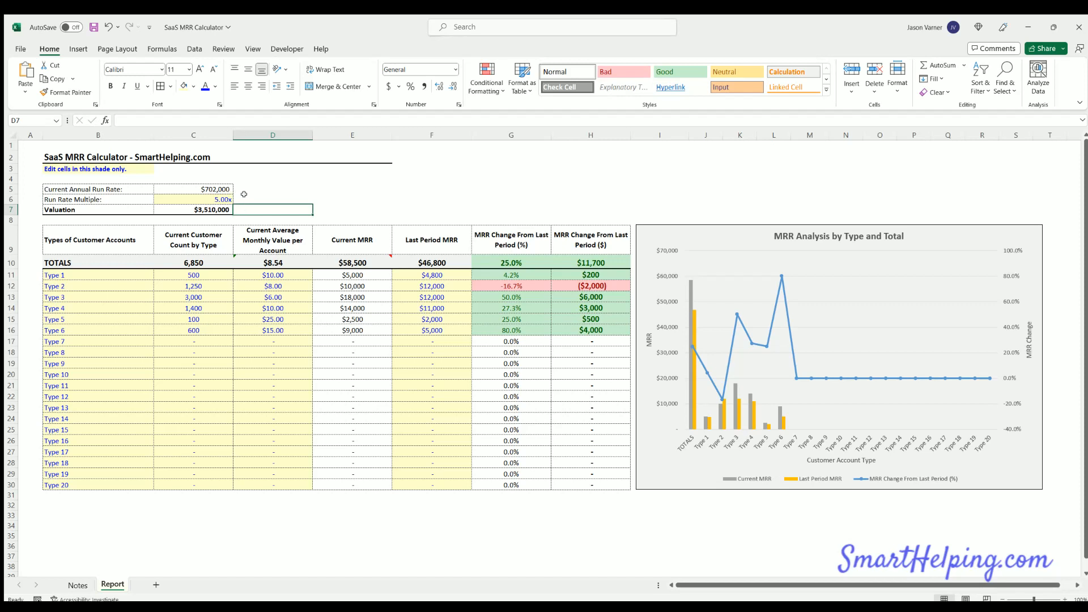
pyautogui.click(257, 194)
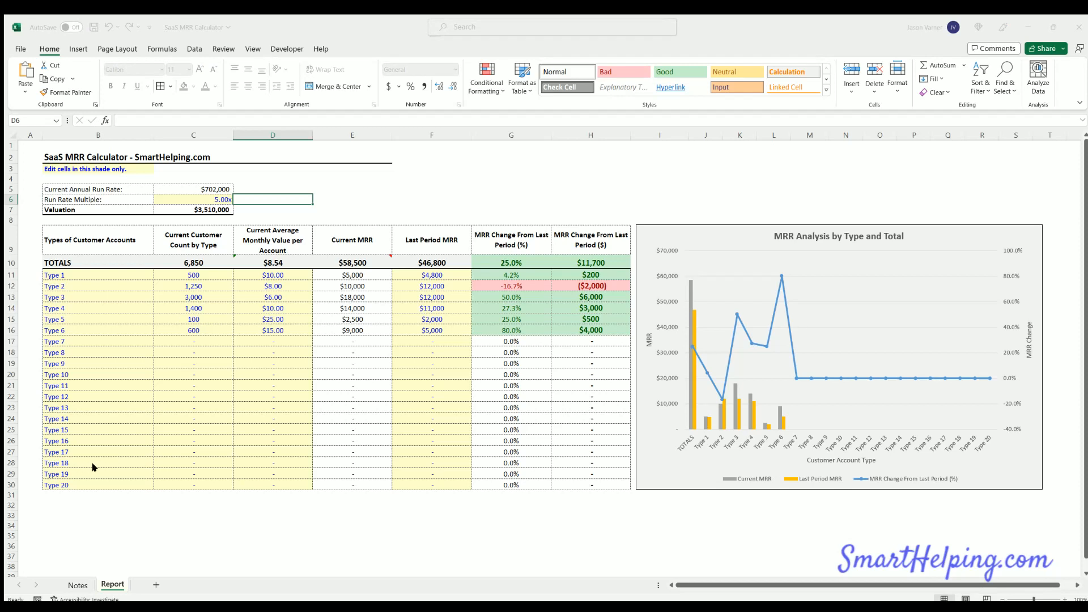
# Duplicate the Report sheet and place the copy directly after the original.
pyautogui.click(164, 539)
pyautogui.moveTo(115, 584); pyautogui.dragTo(176, 586)
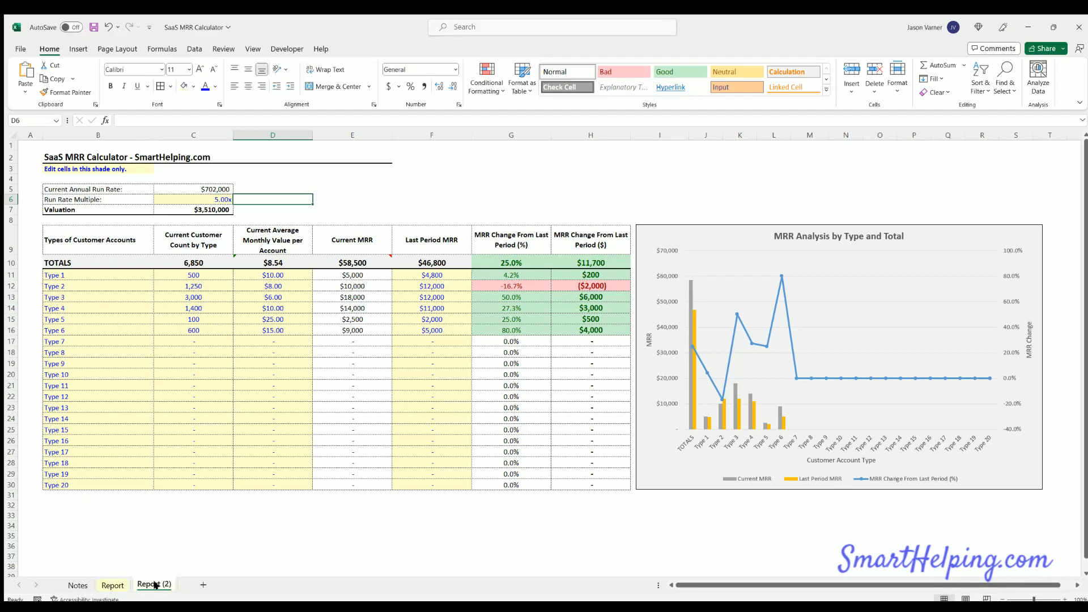
pyautogui.doubleClick(154, 585)
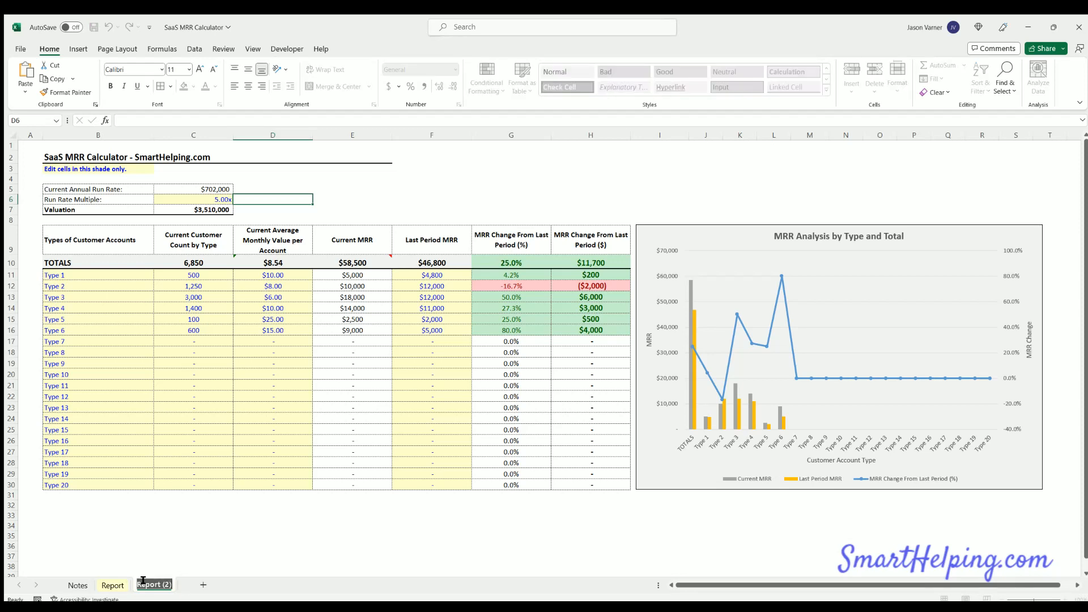
pyautogui.click(169, 553)
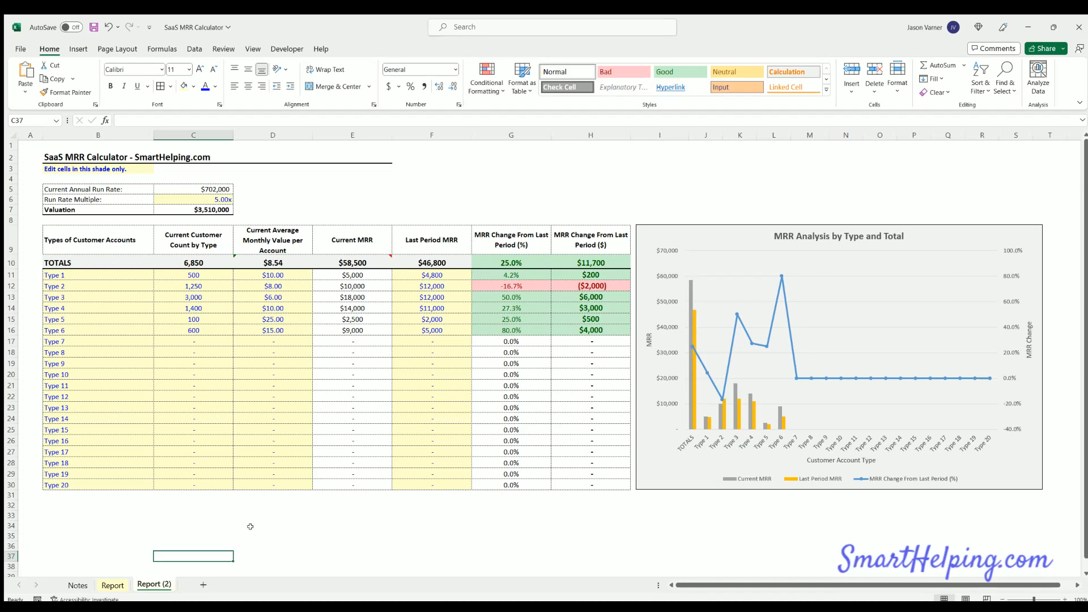
# Copy the Current MRR of Type 1 through Type 7 from Report and paste it as values into Last Period MRR on Report (2).
pyautogui.click(105, 586)
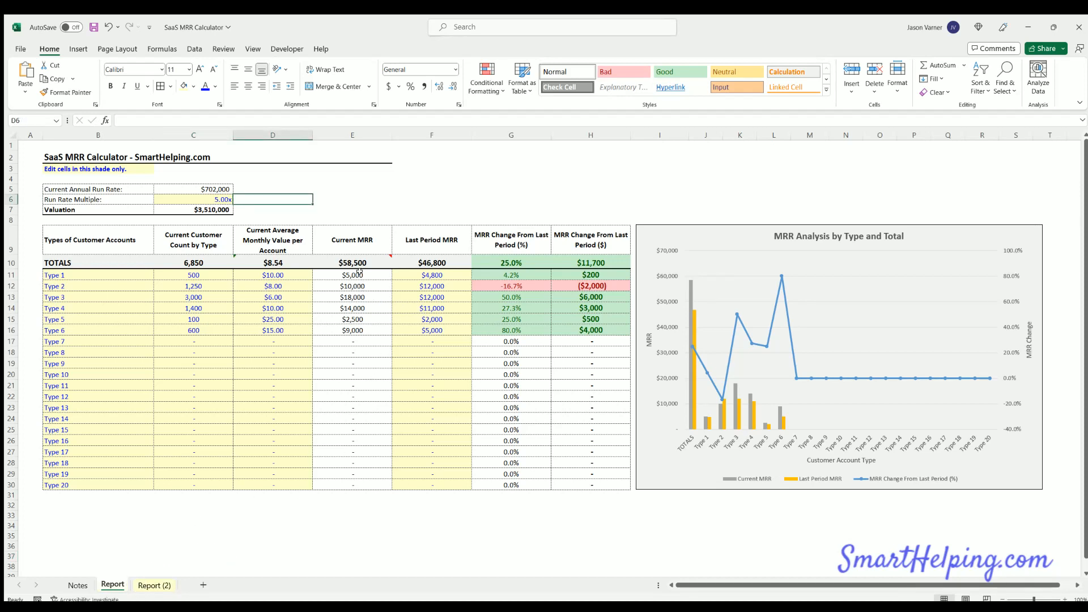
pyautogui.moveTo(359, 273); pyautogui.dragTo(357, 341)
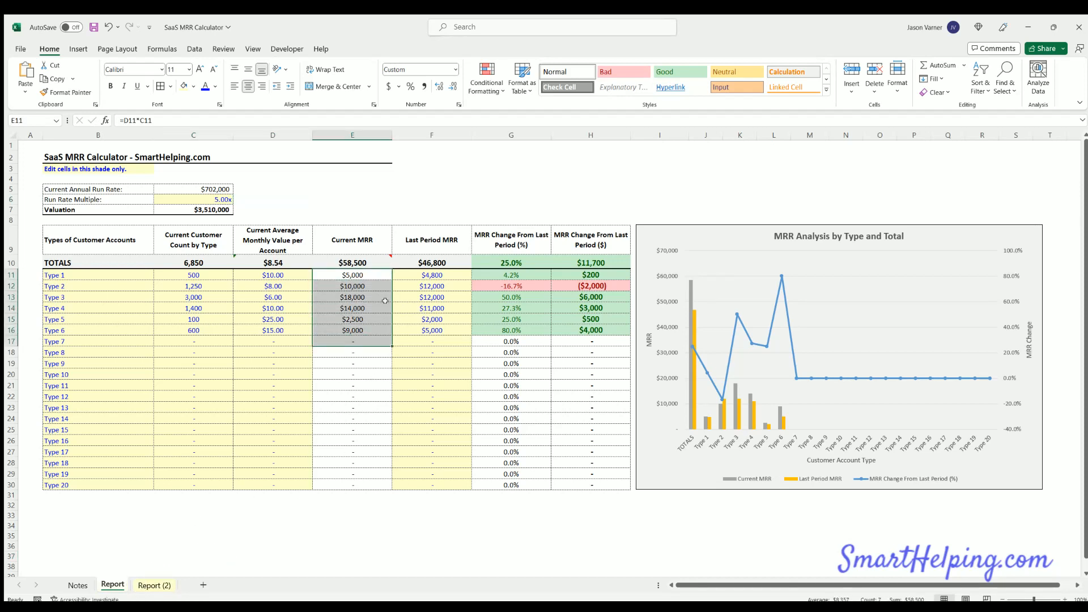
pyautogui.hotkey('ctrl', 'c')
pyautogui.hotkey('ctrl', 'pagedown')
pyautogui.click(422, 278)
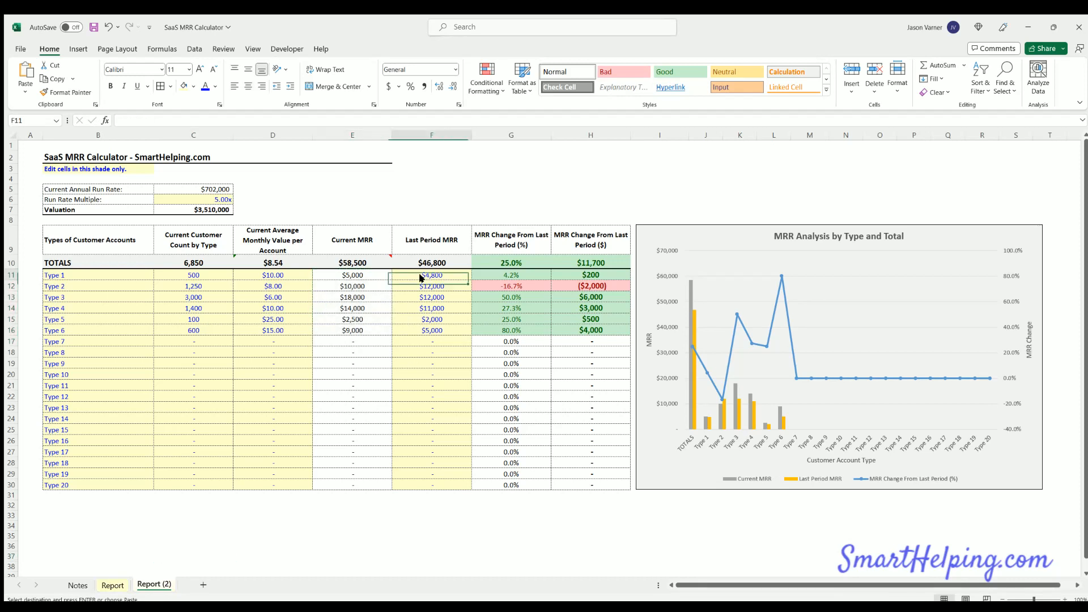
pyautogui.hotkey('ctrl', 'v')
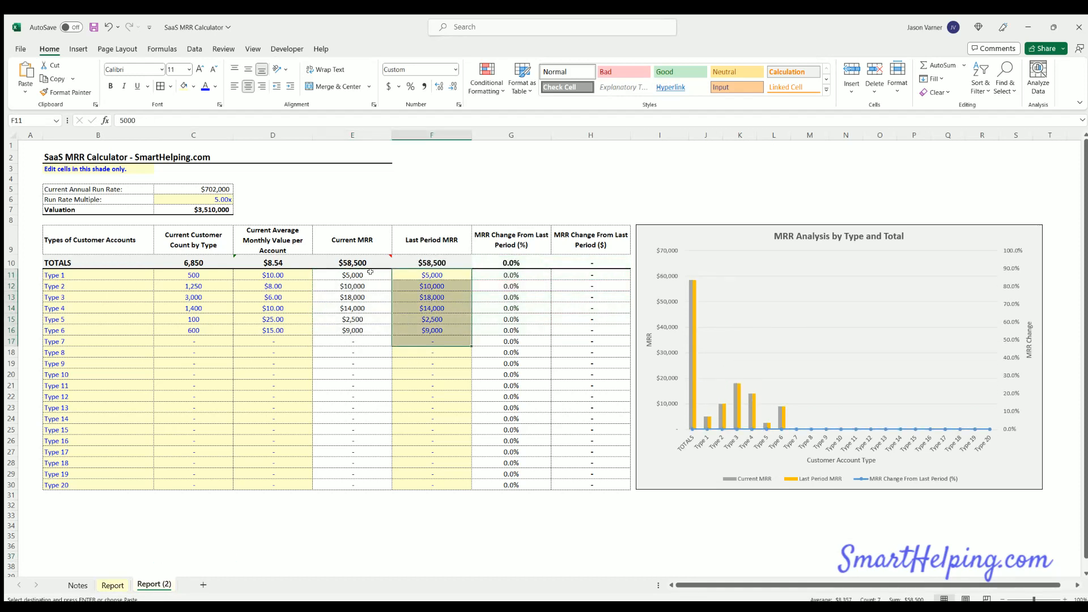
# Set the current customer counts on Report (2) to 600 for Type 1, 1000 for Type 2 and 5000 for Type 3.
pyautogui.click(194, 273)
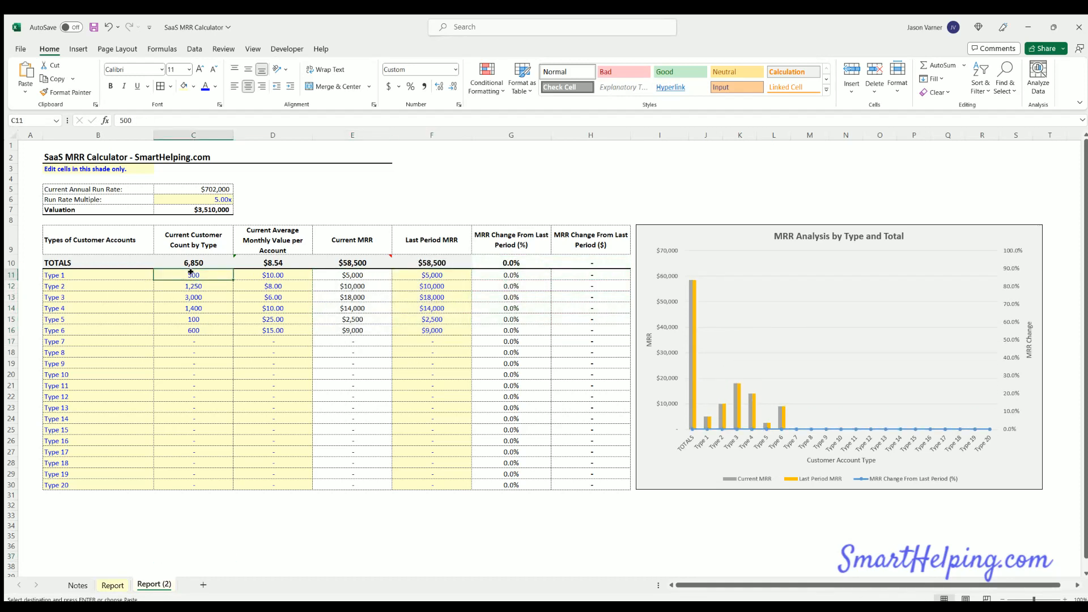
pyautogui.press('Return')
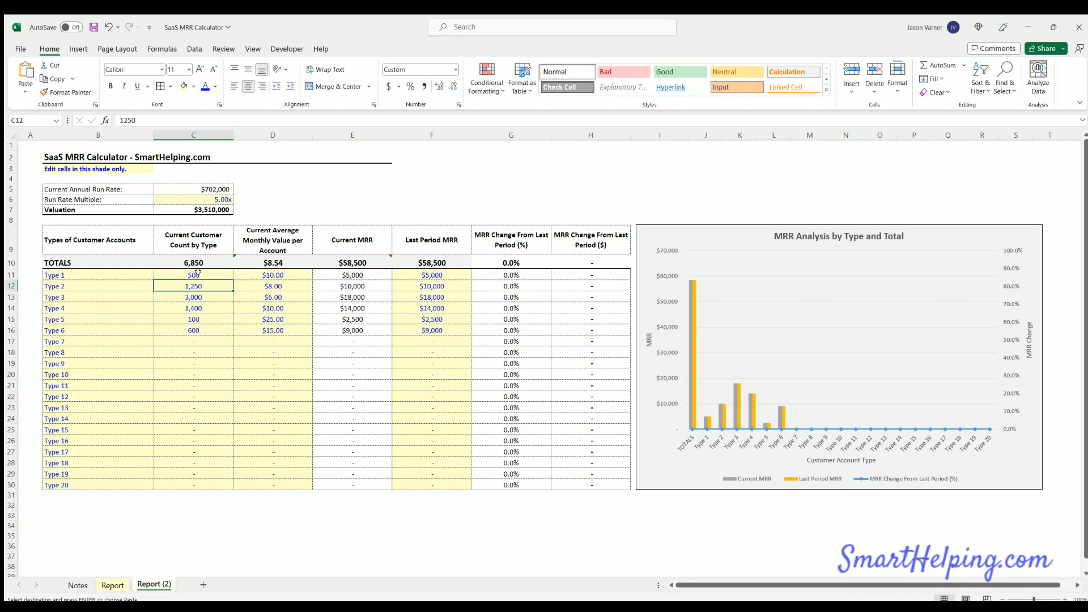
pyautogui.click(198, 273)
pyautogui.click(198, 282)
pyautogui.click(198, 272)
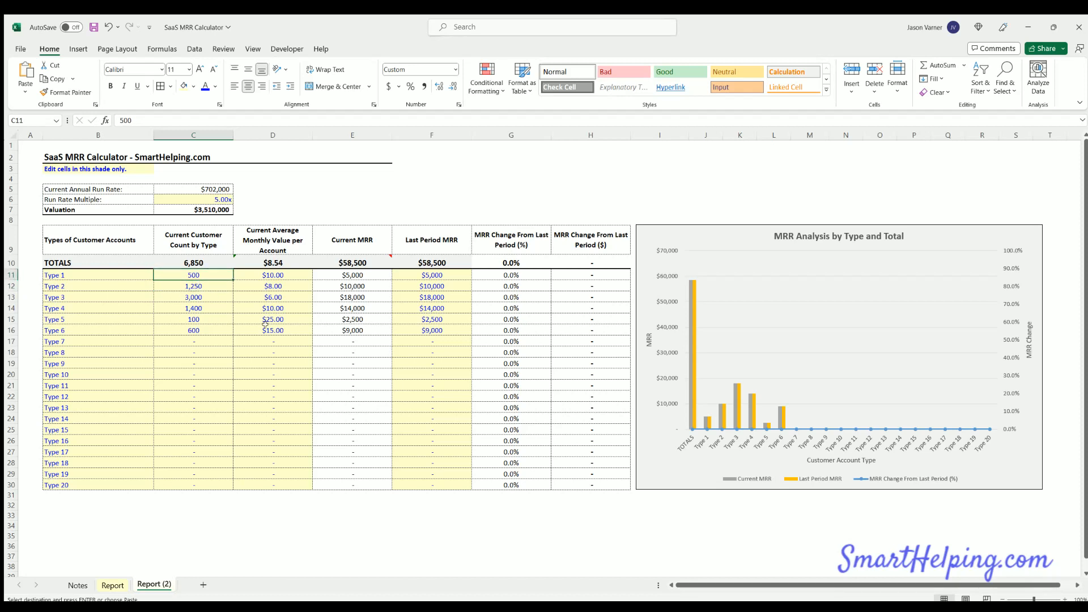
pyautogui.write('600')
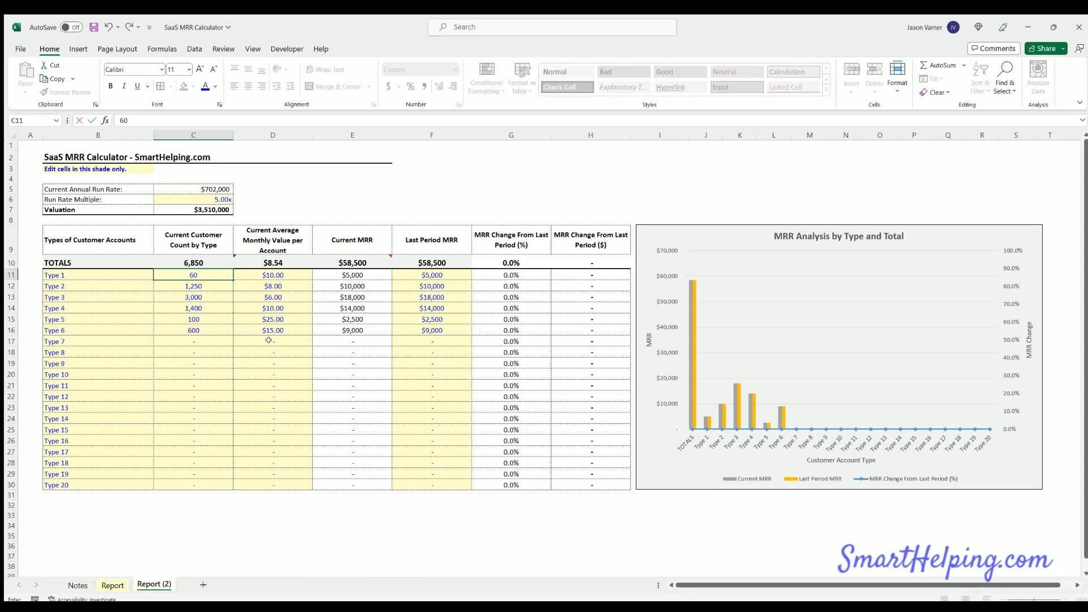
pyautogui.press('Return')
pyautogui.write('1000')
pyautogui.press('Return')
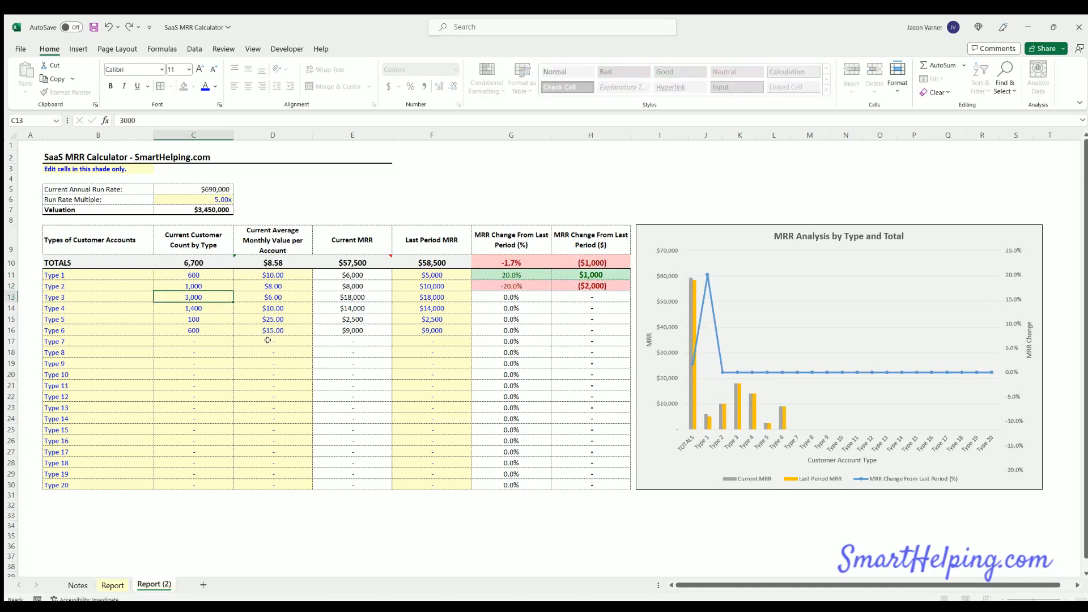
pyautogui.write('5000')
pyautogui.press('Return')
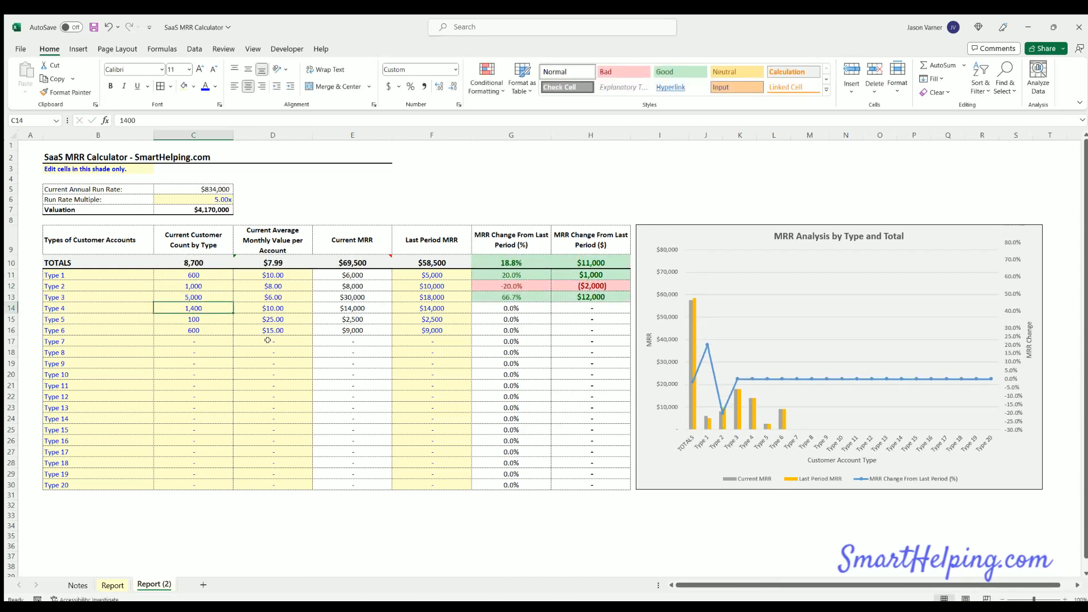
# Enter current customer counts of 1,200, 200 and 700 for Type 4, Type 5 and Type 6.
pyautogui.write('1,200')
pyautogui.press('Return')
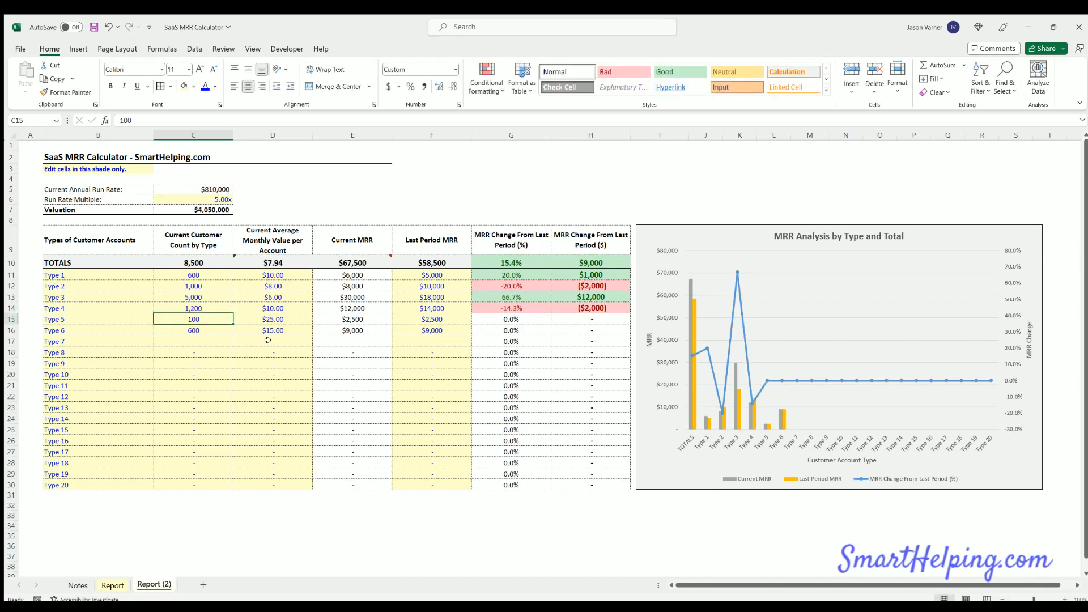
pyautogui.write('200')
pyautogui.press('Return')
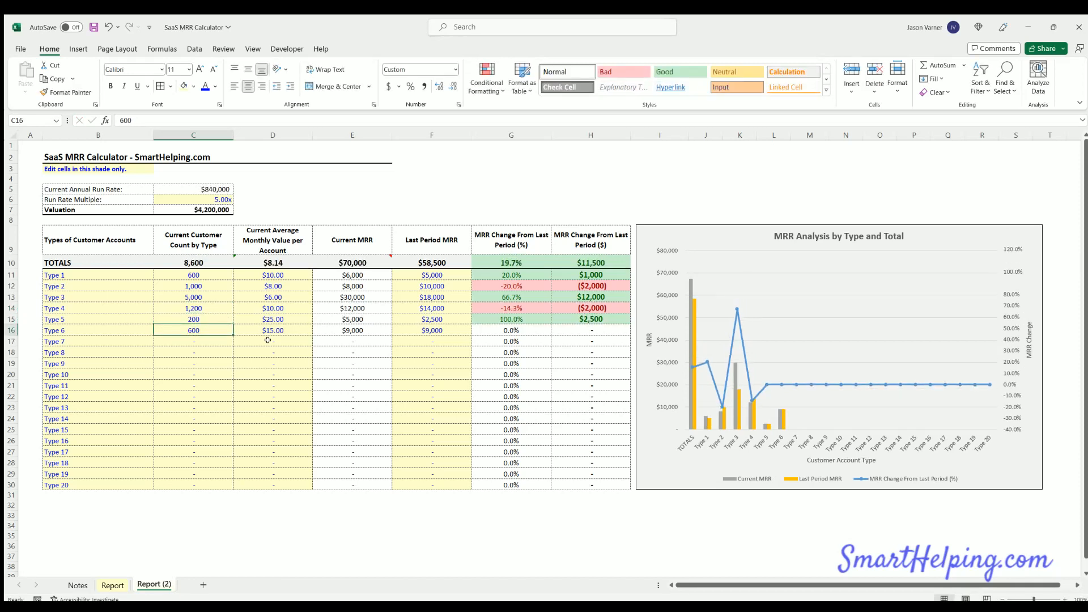
pyautogui.write('700')
pyautogui.press('Return')
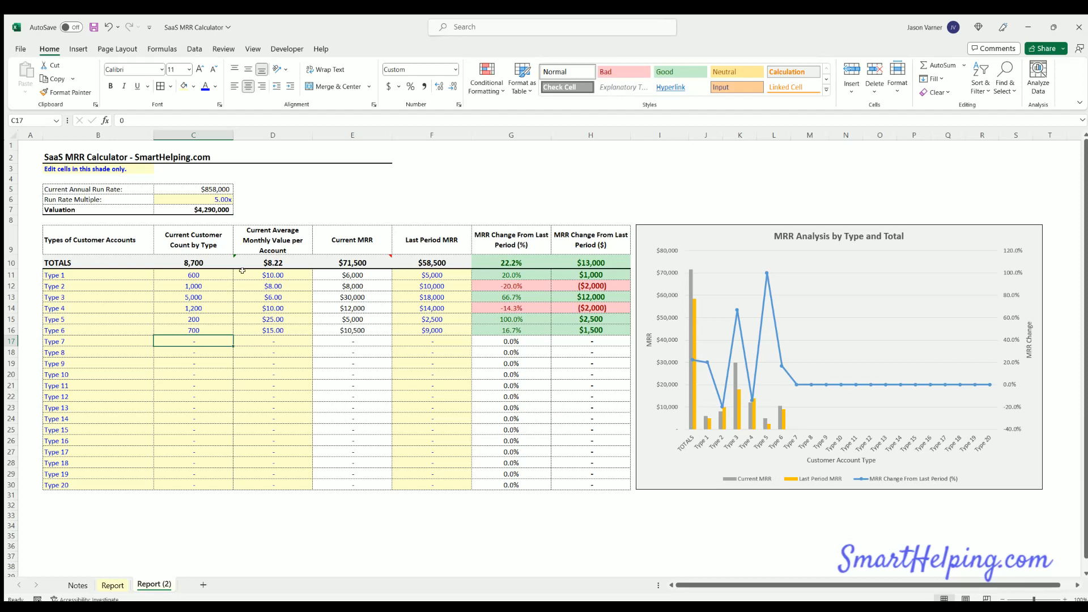
# Compare the annual run rate and valuation on the Report sheet with those on Report (2).
pyautogui.click(117, 584)
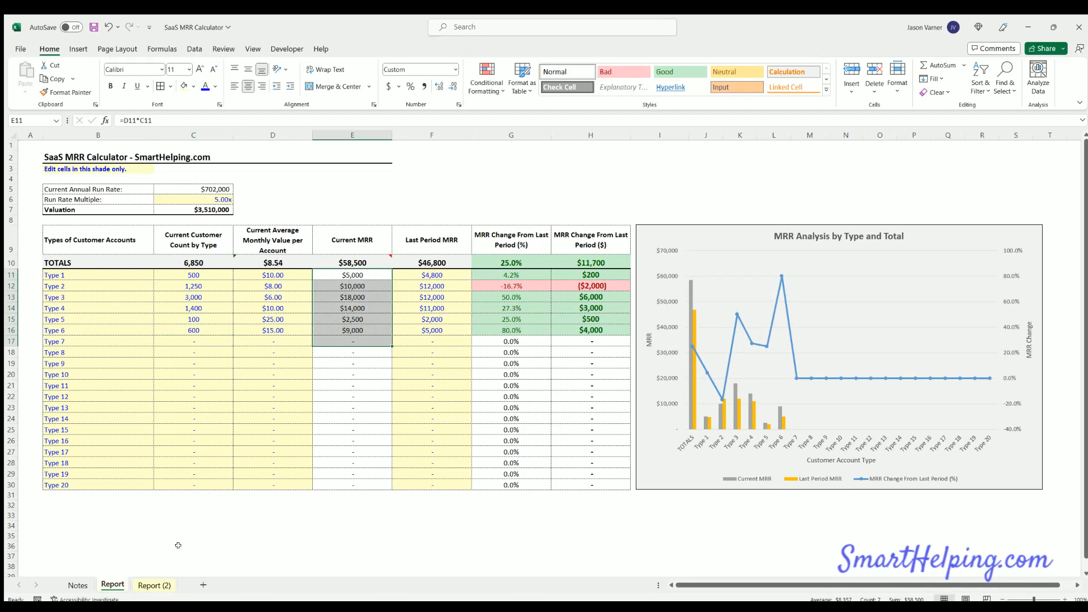
pyautogui.click(155, 585)
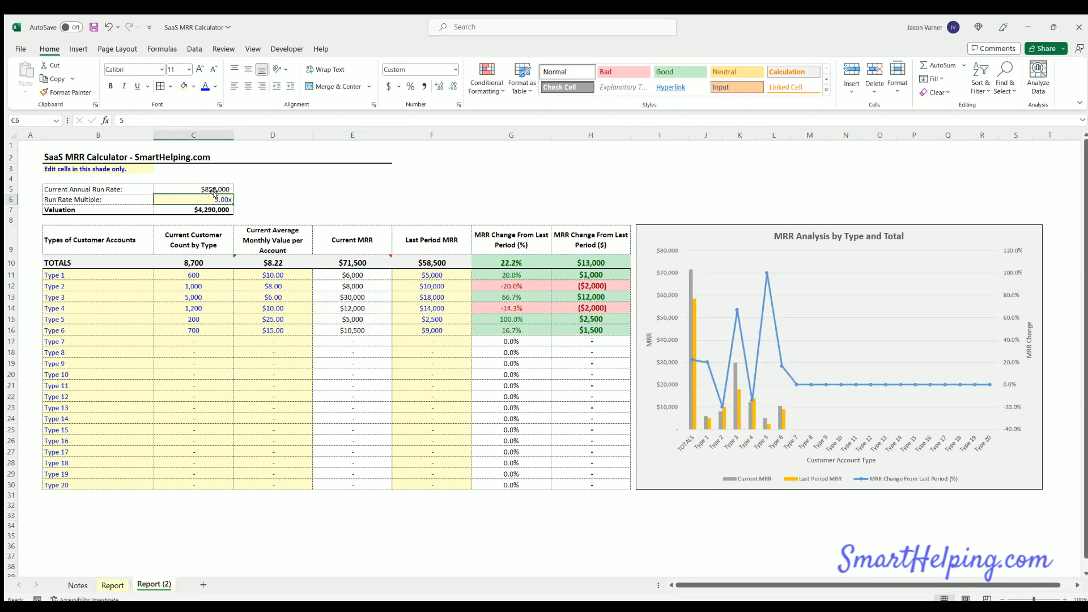
pyautogui.click(120, 584)
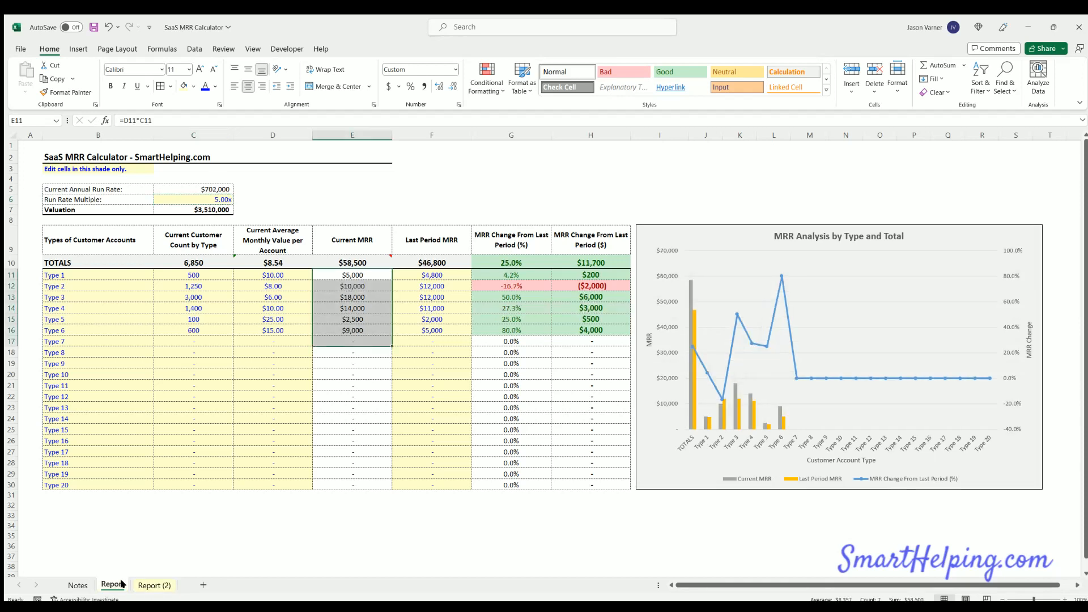
pyautogui.click(153, 584)
pyautogui.click(337, 196)
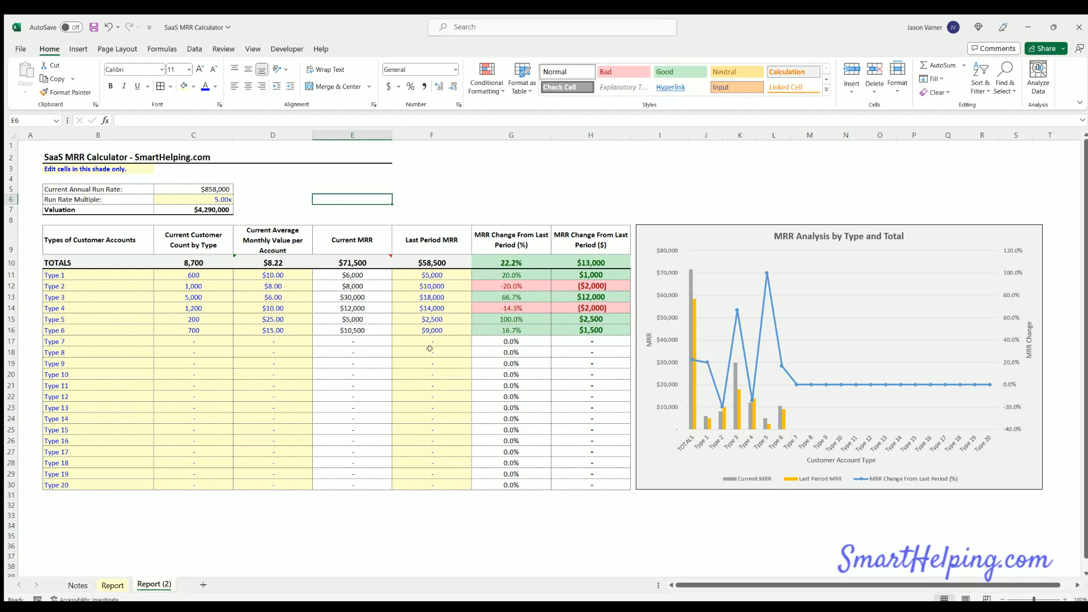
# Delete the Report (2) sheet from the workbook.
pyautogui.rightClick(147, 588)
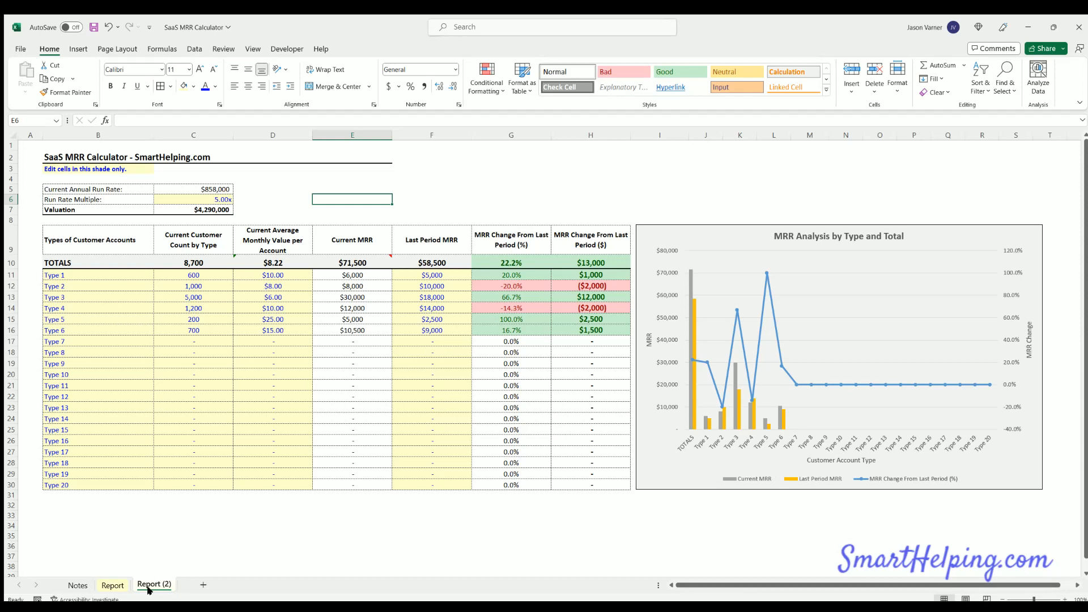
pyautogui.click(182, 440)
pyautogui.click(528, 338)
pyautogui.click(271, 522)
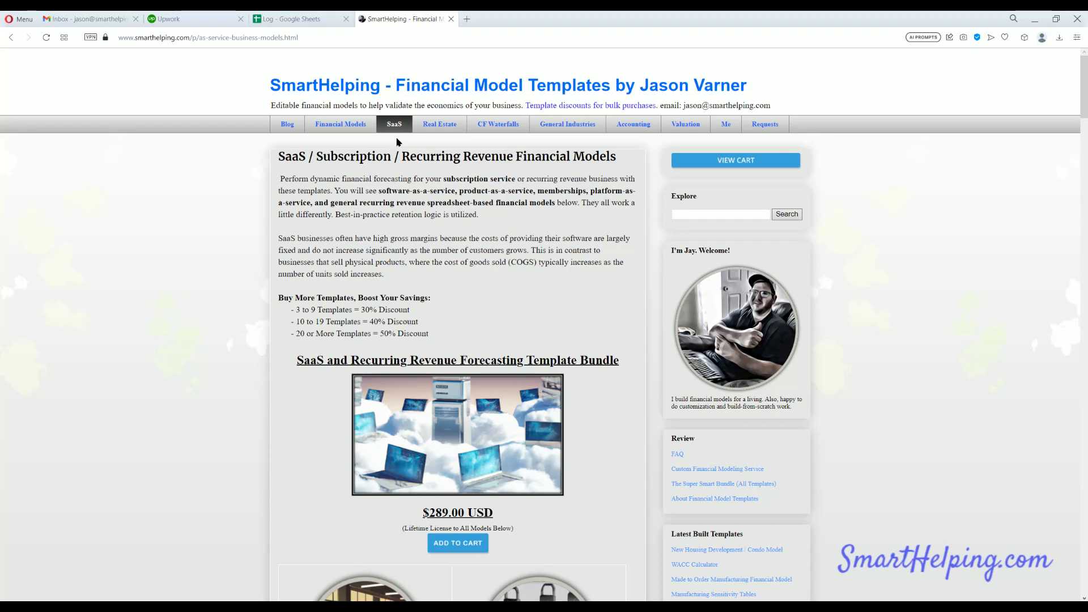
# Look through the SaaS and recurring revenue financial models offered on the SmartHelping website.
pyautogui.scroll(-1, 395, 388)
pyautogui.scroll(-6, 395, 388)
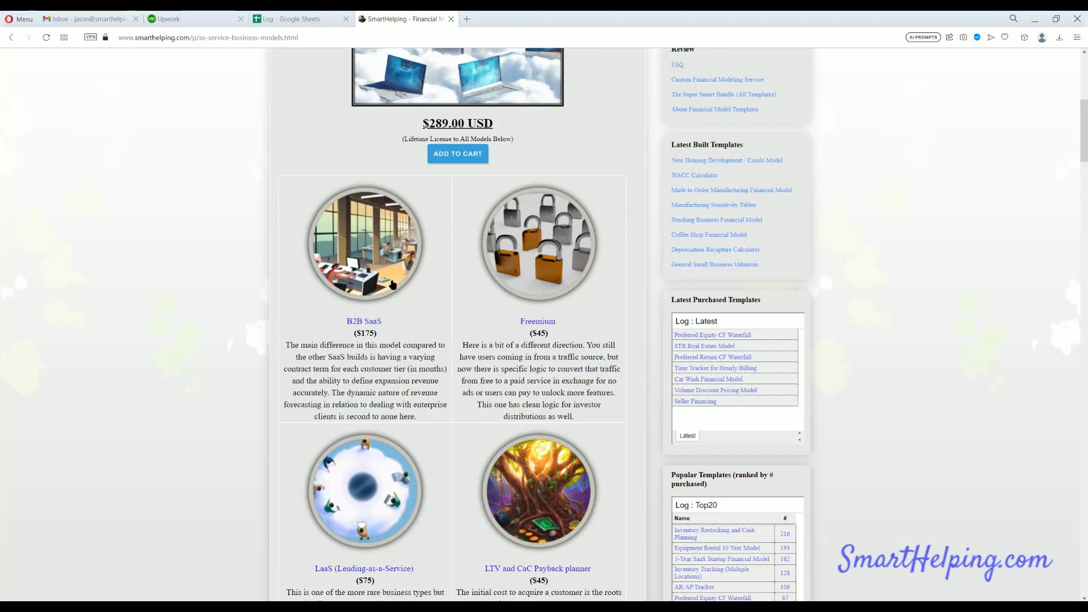
pyautogui.scroll(-9, 393, 284)
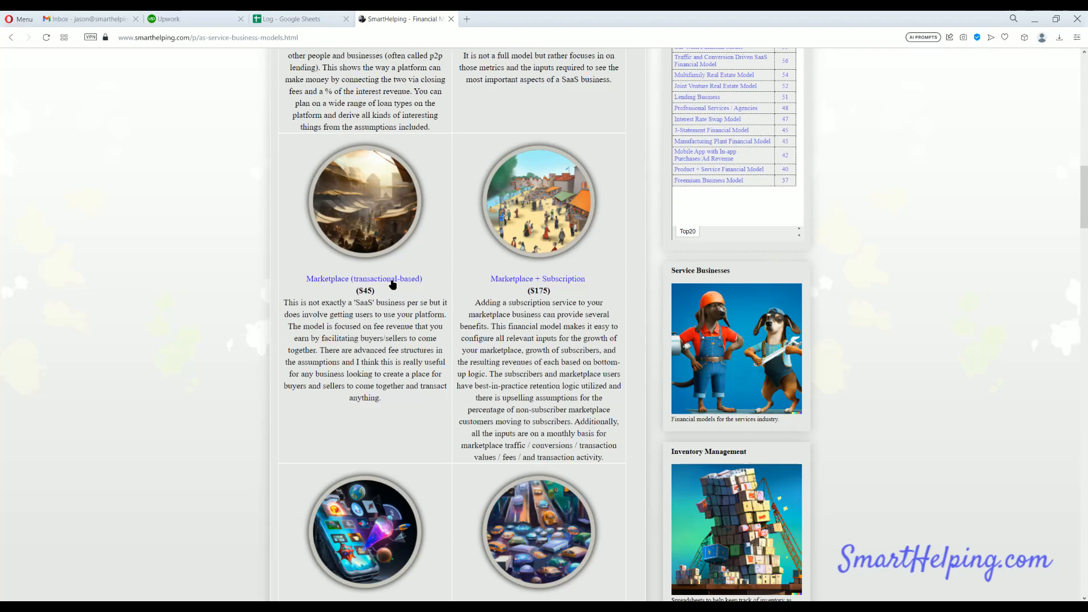
pyautogui.scroll(15, 393, 284)
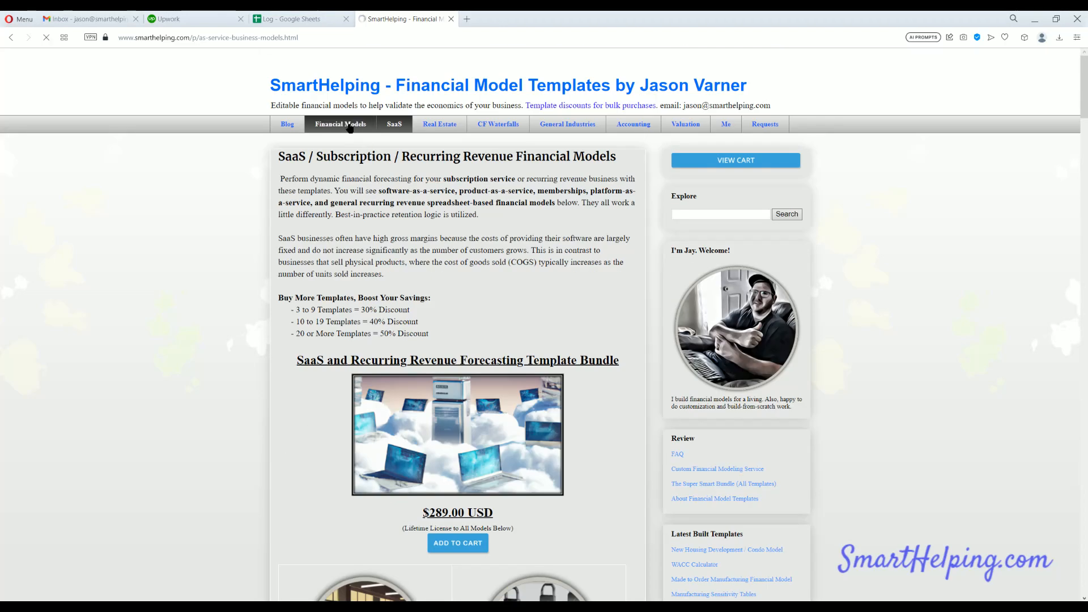
# Open the Financial Models page and examine its template bundles, from SaaS and real estate through HR and Google Sheets trackers.
pyautogui.click(348, 127)
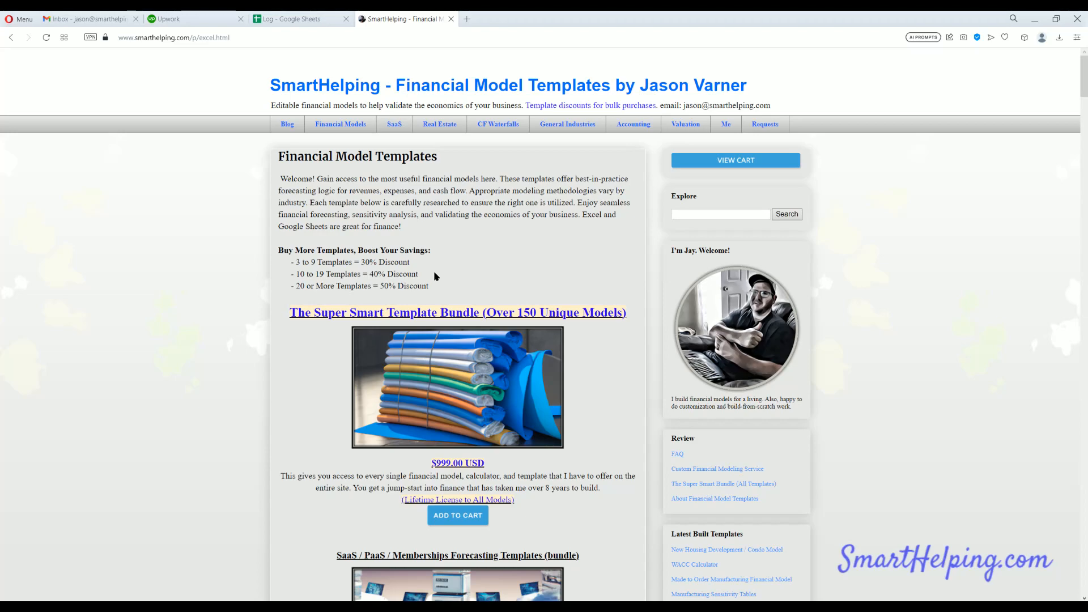
pyautogui.scroll(-3, 436, 276)
pyautogui.scroll(-12, 435, 271)
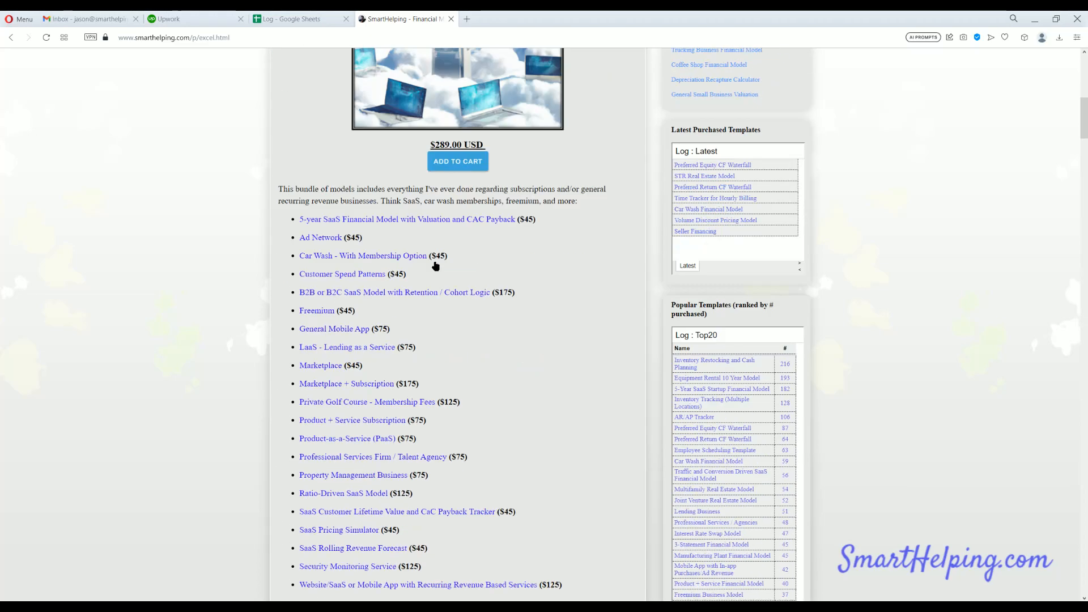
pyautogui.scroll(-13, 404, 334)
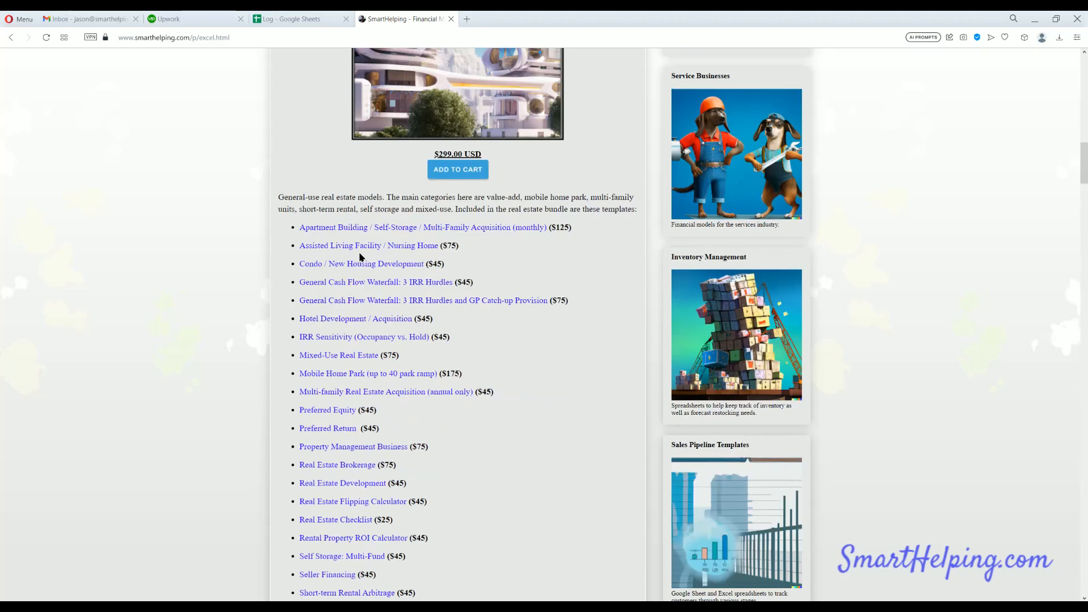
pyautogui.scroll(-3, 336, 305)
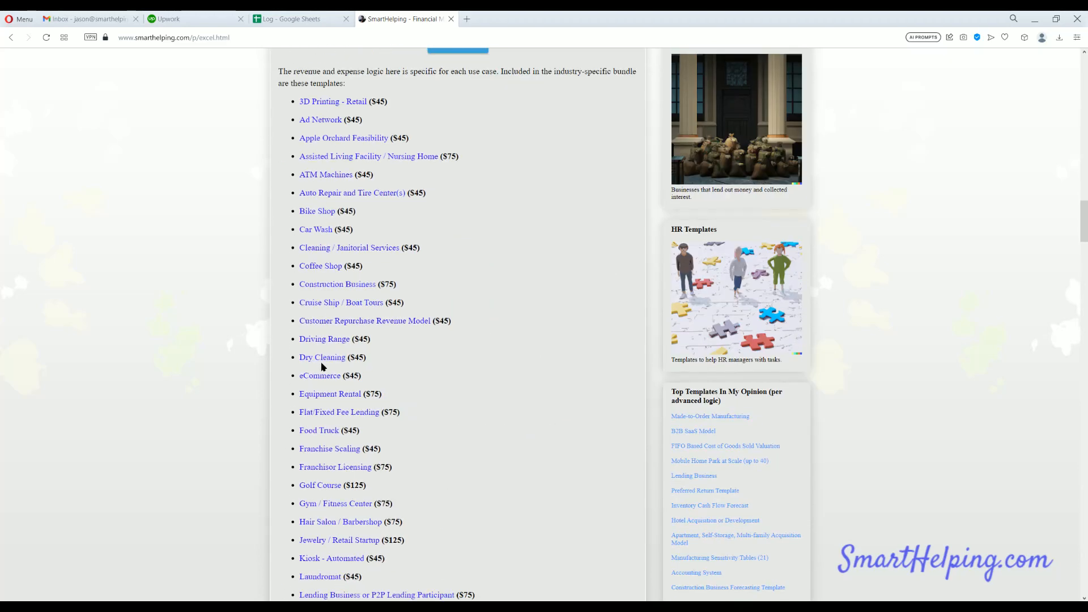
pyautogui.scroll(-14, 321, 362)
pyautogui.scroll(-1, 321, 371)
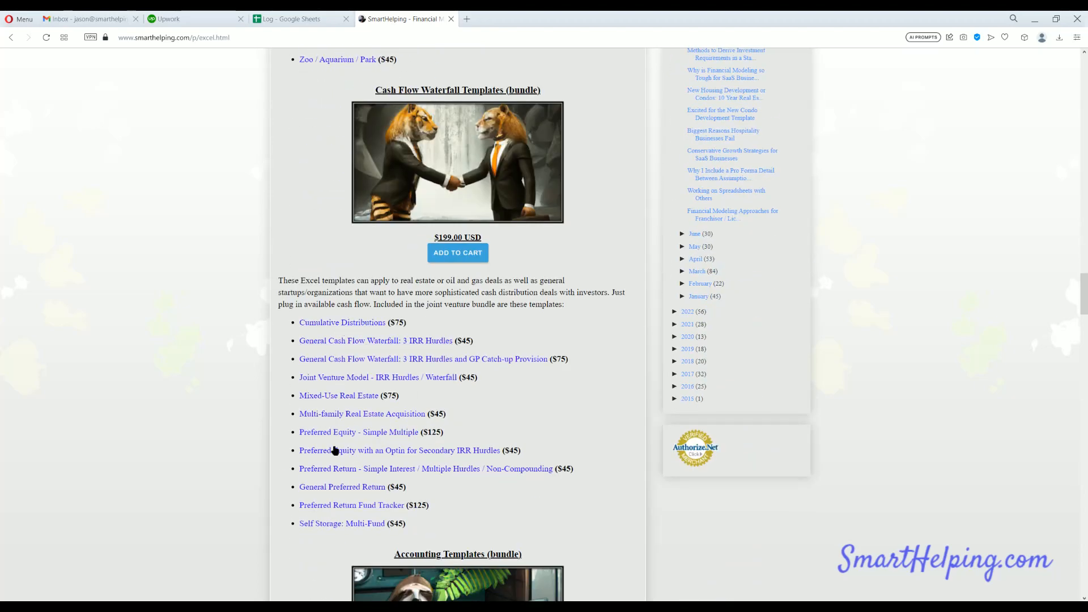
pyautogui.scroll(-8, 332, 457)
pyautogui.scroll(-2, 333, 388)
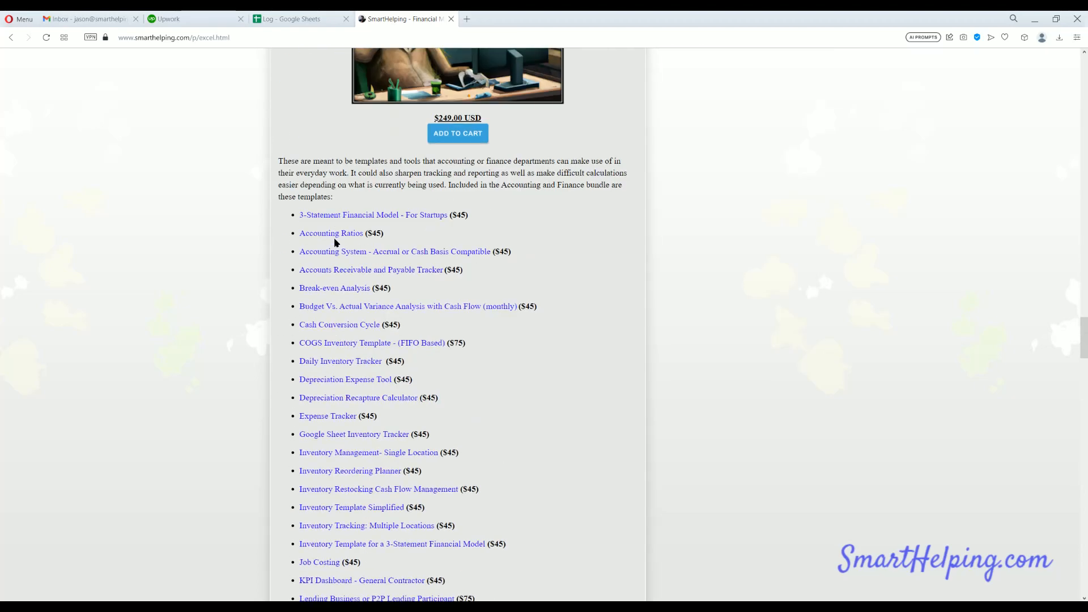
pyautogui.scroll(-10, 336, 399)
pyautogui.scroll(-10, 337, 403)
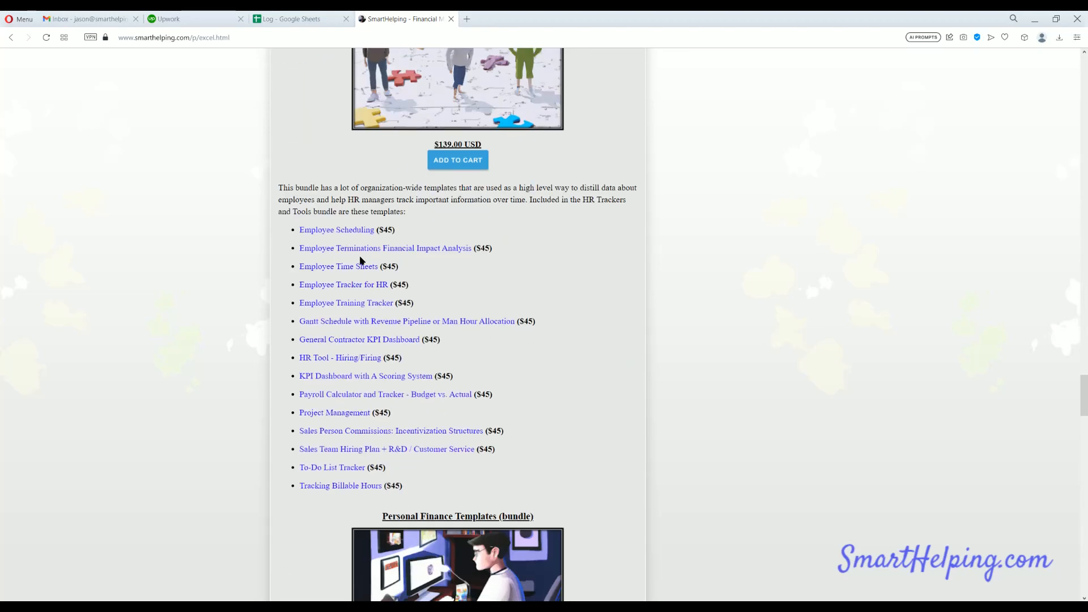
pyautogui.scroll(-7, 327, 416)
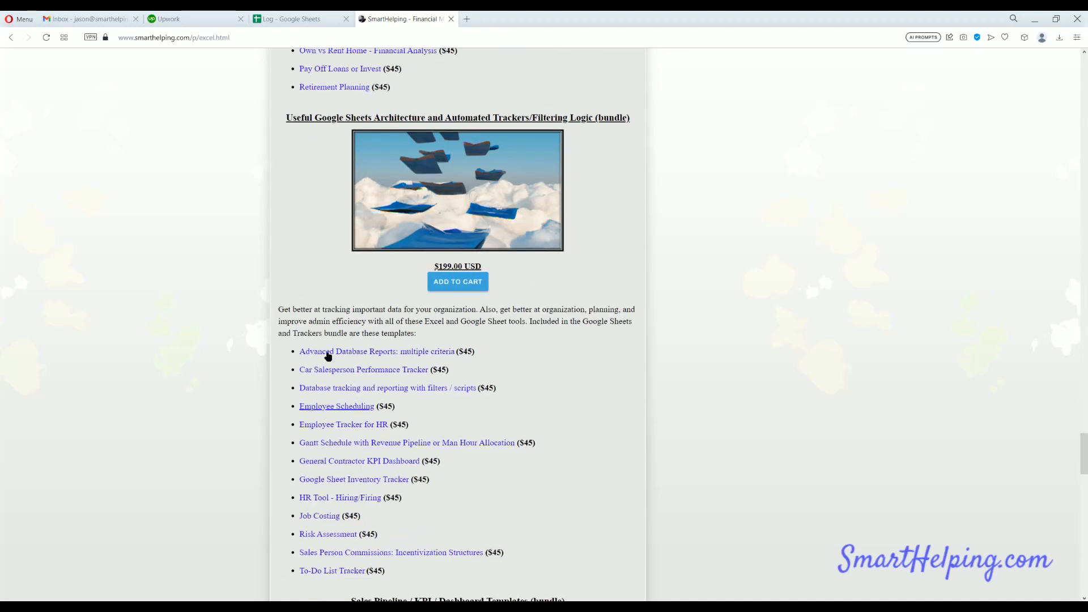
# Examine the Google Sheets tracker, sales pipeline and general business valuation bundles further down the Financial Models page.
pyautogui.scroll(-3, 328, 357)
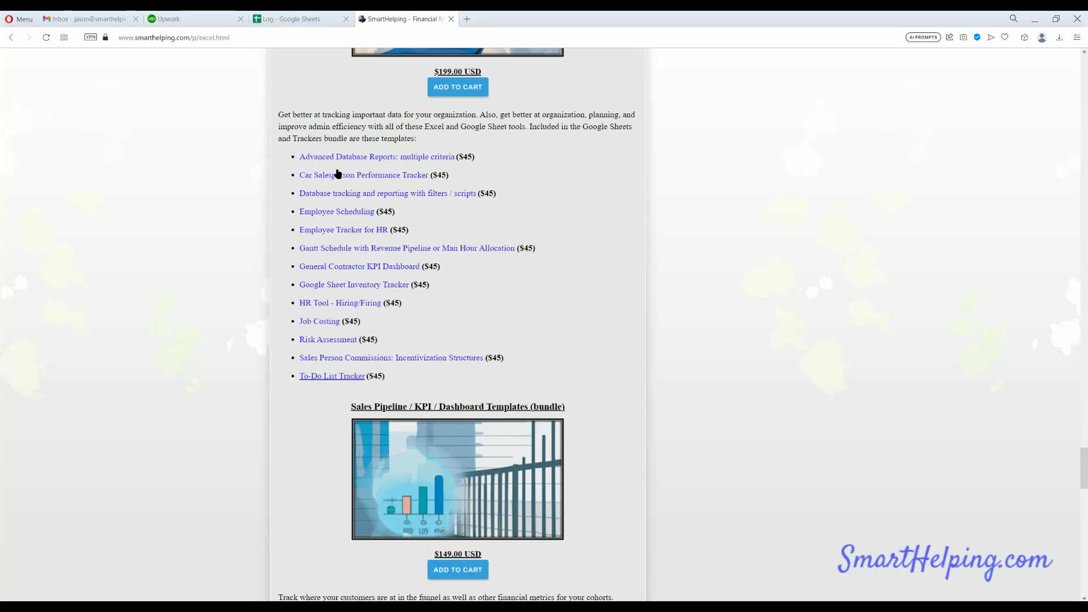
pyautogui.scroll(-7, 316, 357)
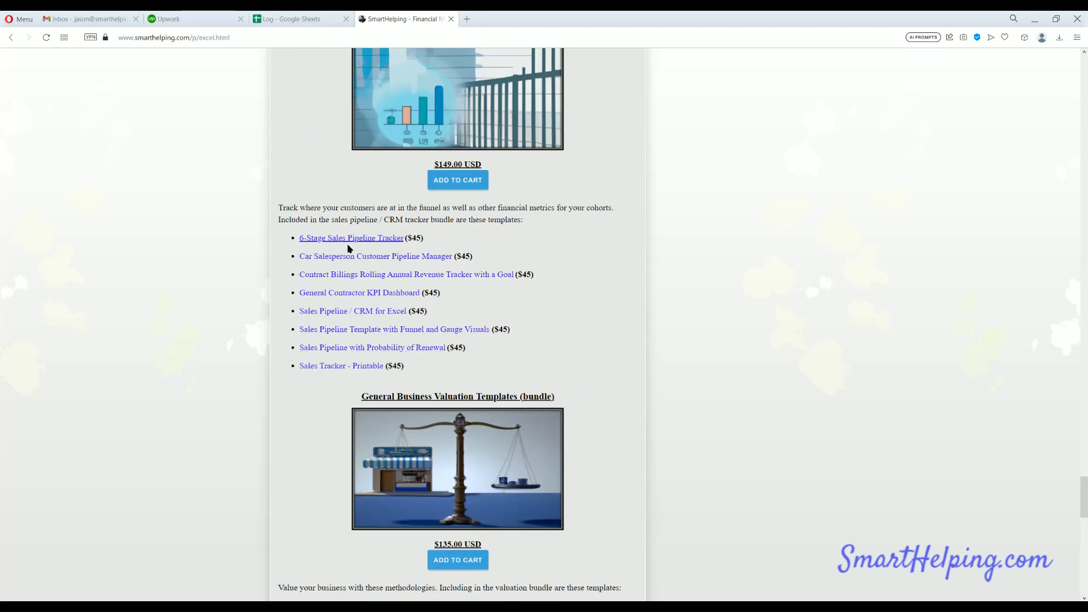
pyautogui.scroll(-7, 342, 278)
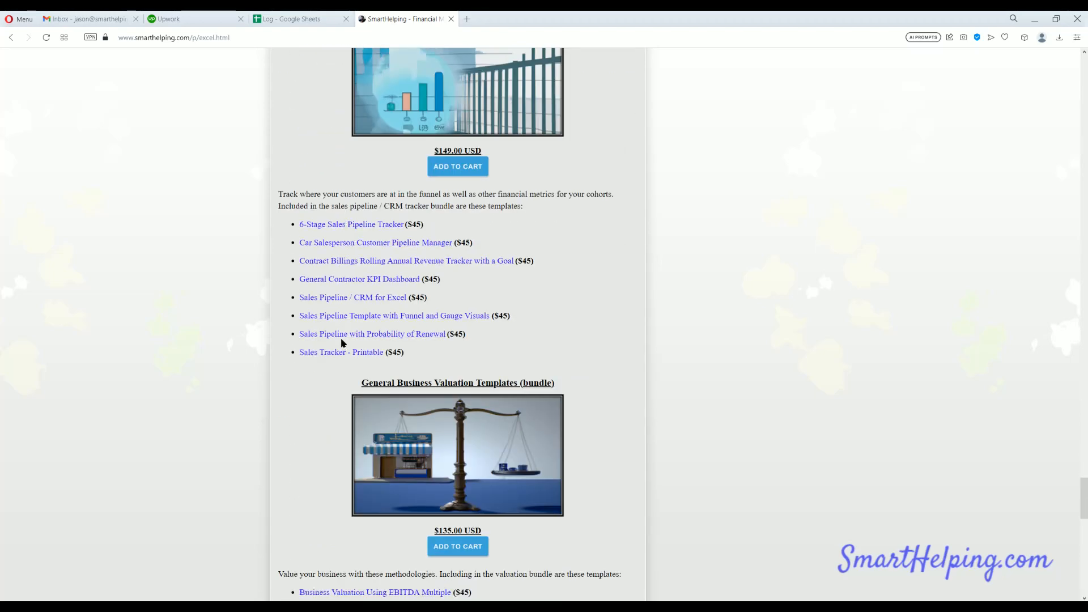
pyautogui.scroll(20, 341, 380)
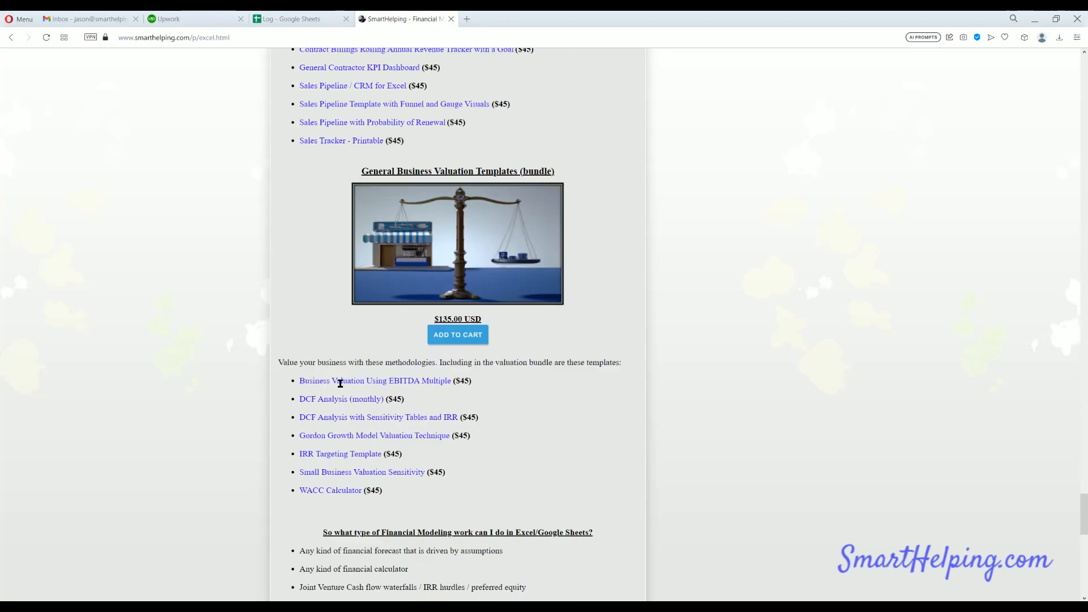
pyautogui.scroll(20, 341, 388)
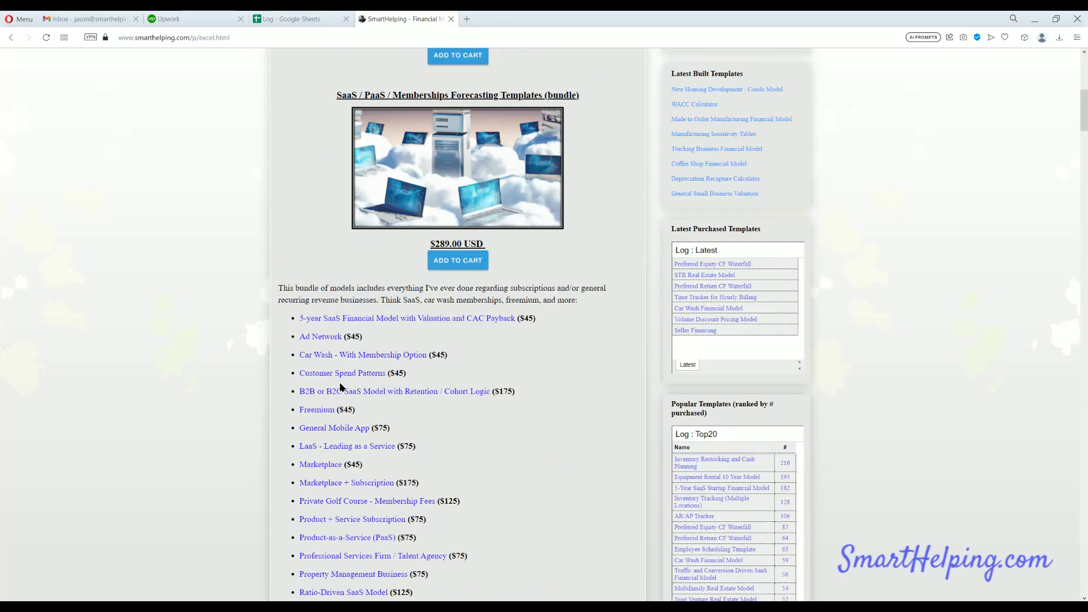
# Review the SaaS and Super Smart Template bundles and the bulk-purchase discount tiers in the Financial Models page introduction.
pyautogui.scroll(-3, 341, 388)
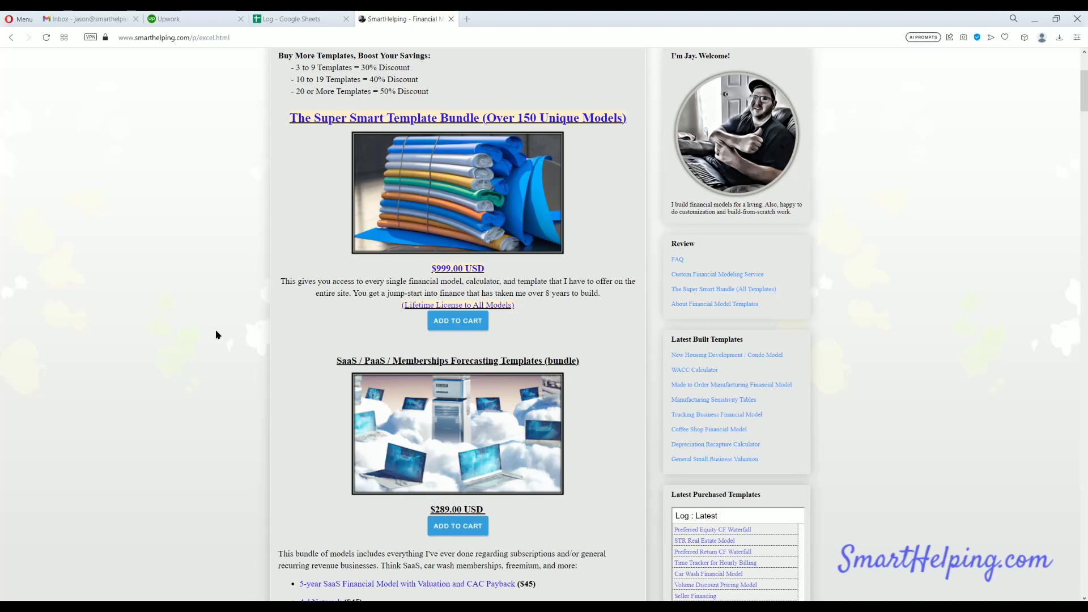
pyautogui.scroll(3, 217, 334)
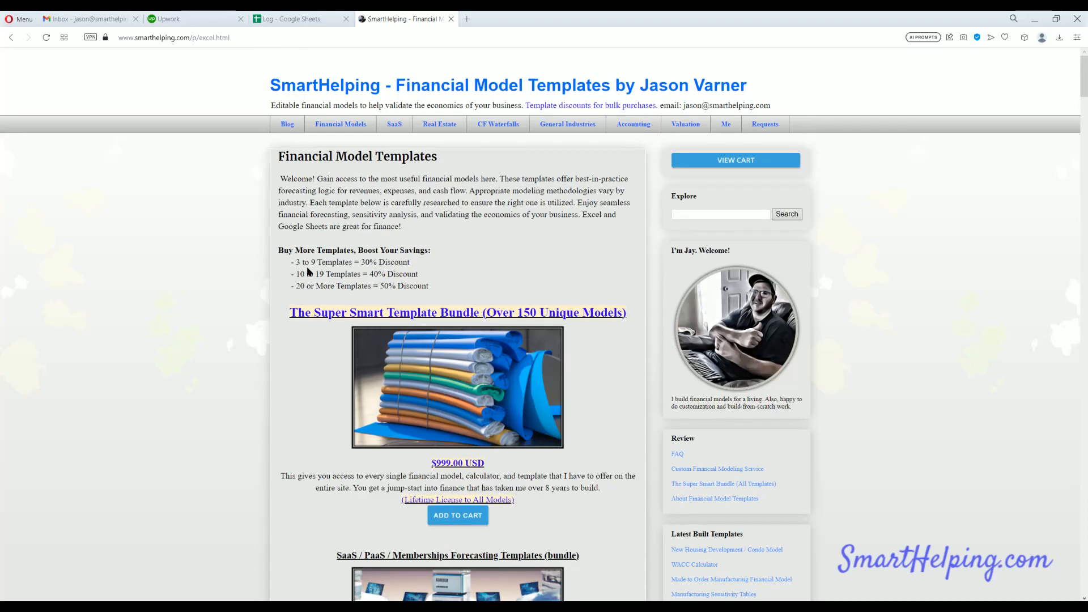
pyautogui.moveTo(295, 262)
pyautogui.mouseDown()
pyautogui.moveTo(353, 263)
pyautogui.moveTo(293, 261)
pyautogui.mouseUp()
# View the custom financial modeling service page with its hourly fee and consultation options, and return to the Financial Models page.
pyautogui.click(712, 470)
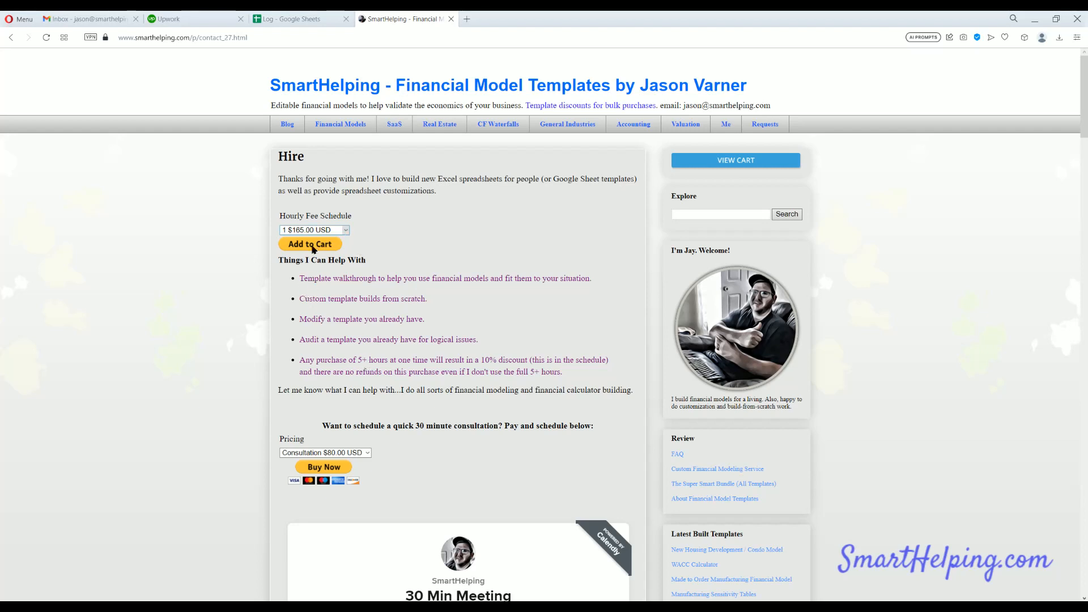
pyautogui.click(335, 124)
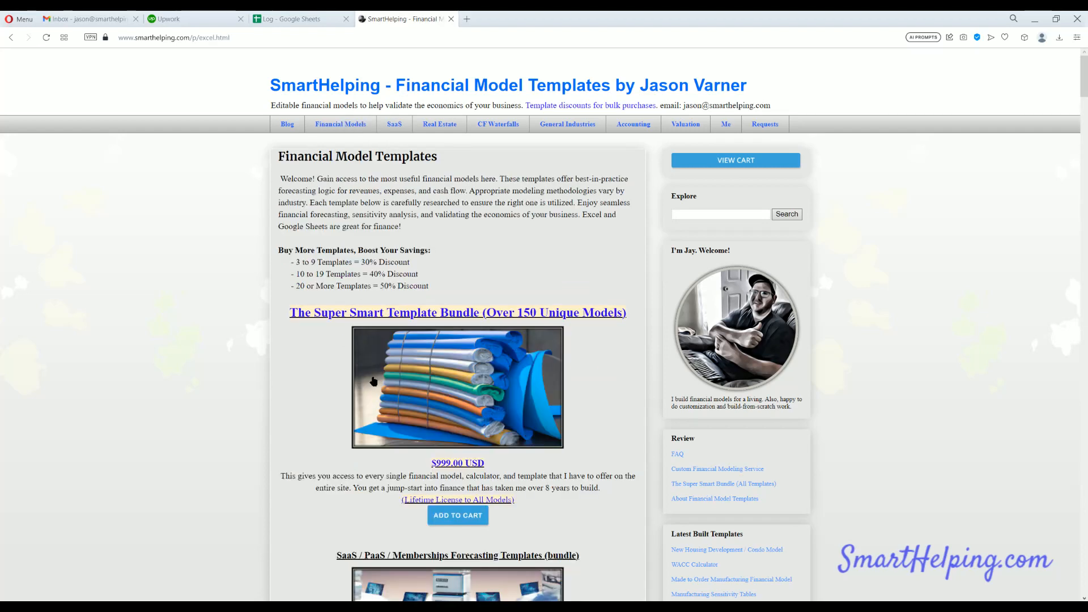